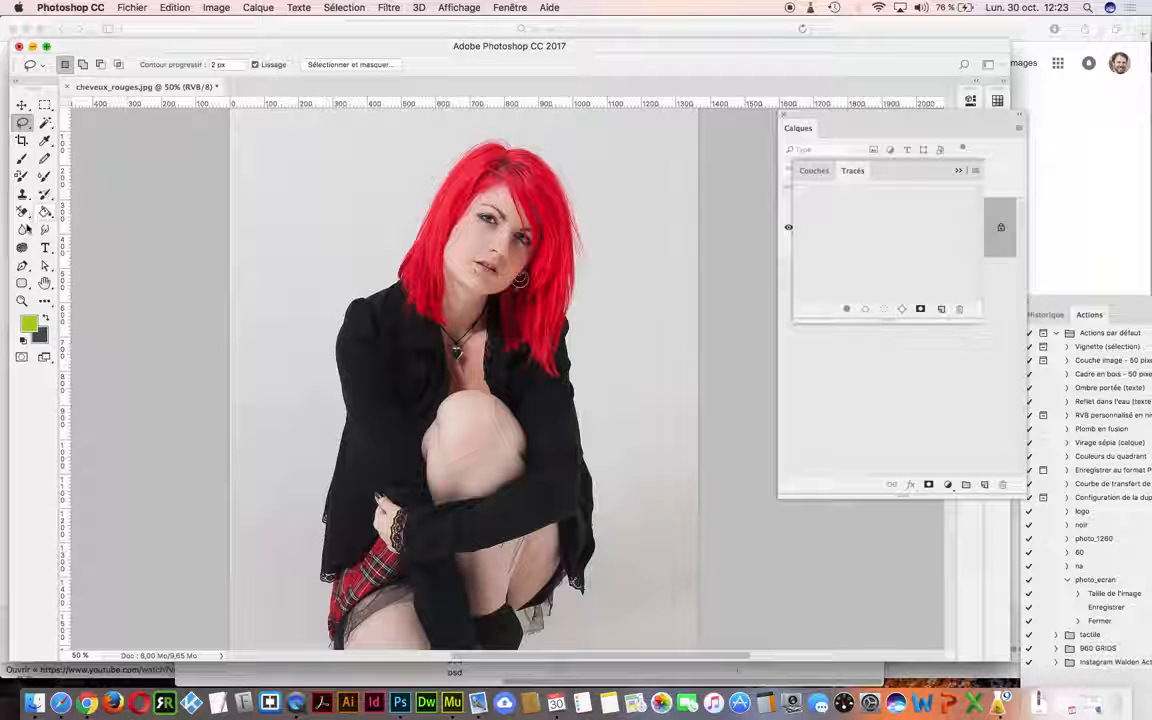
Step: Try to trace the jacket's outer shoulder edge beside the hair with the Pen tool
key("p")
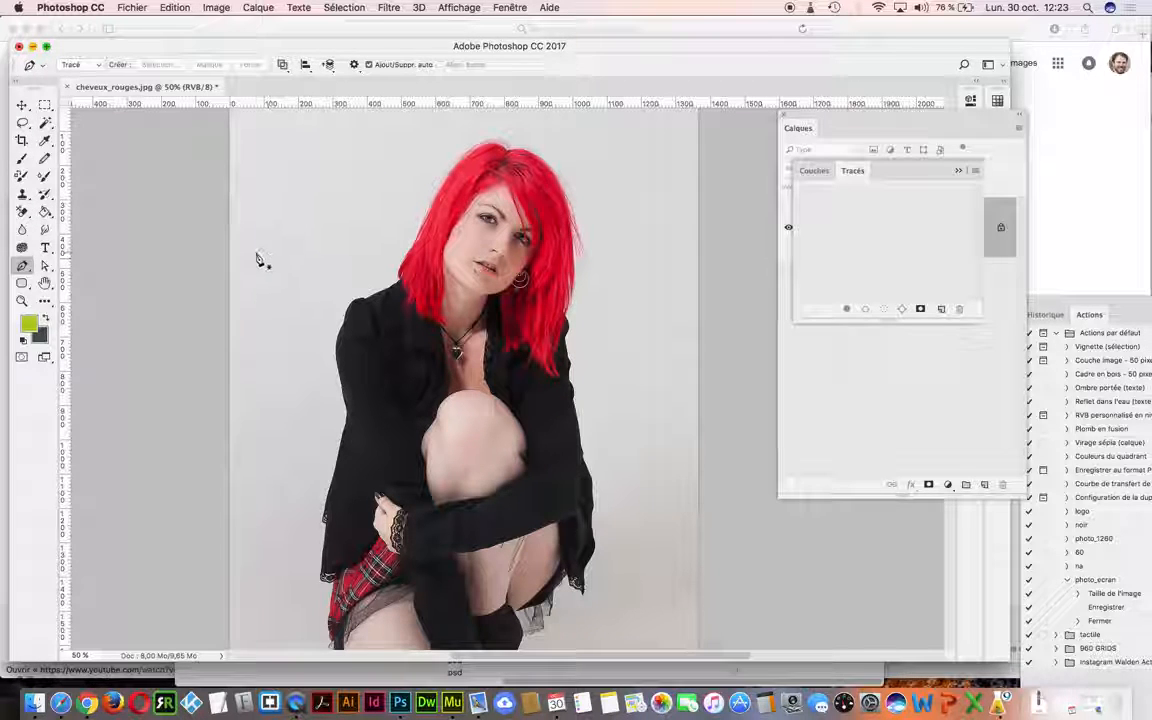
scroll(400, 270, "down", 3)
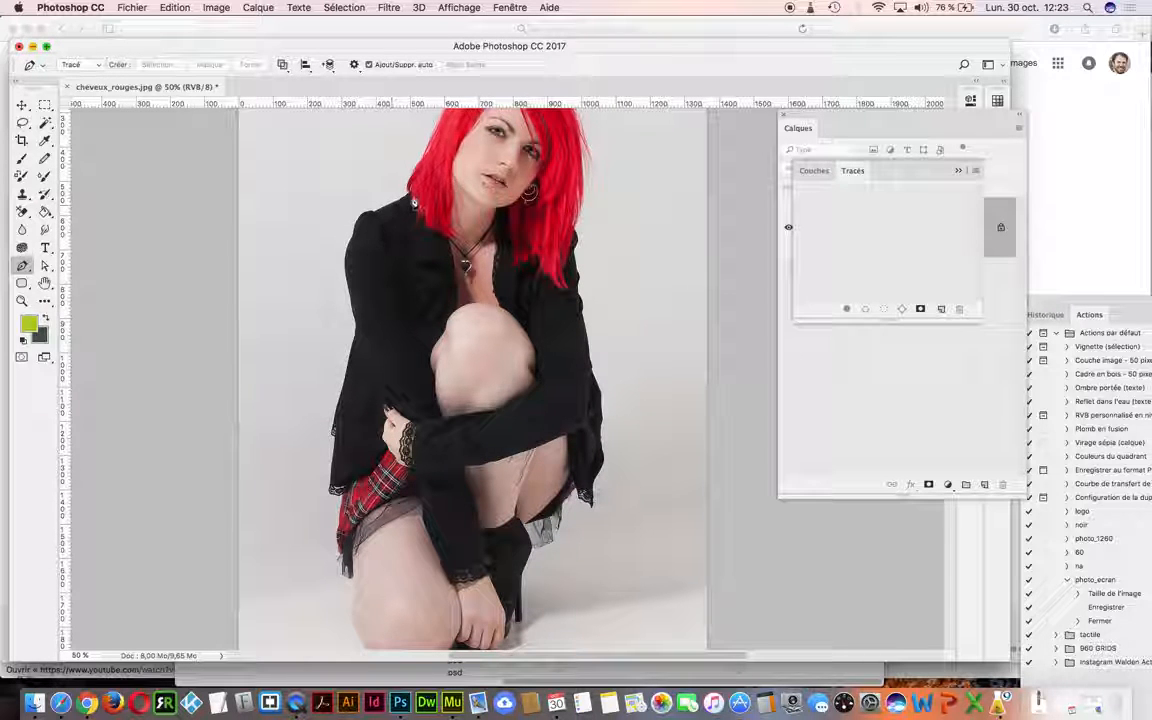
left_click(367, 181)
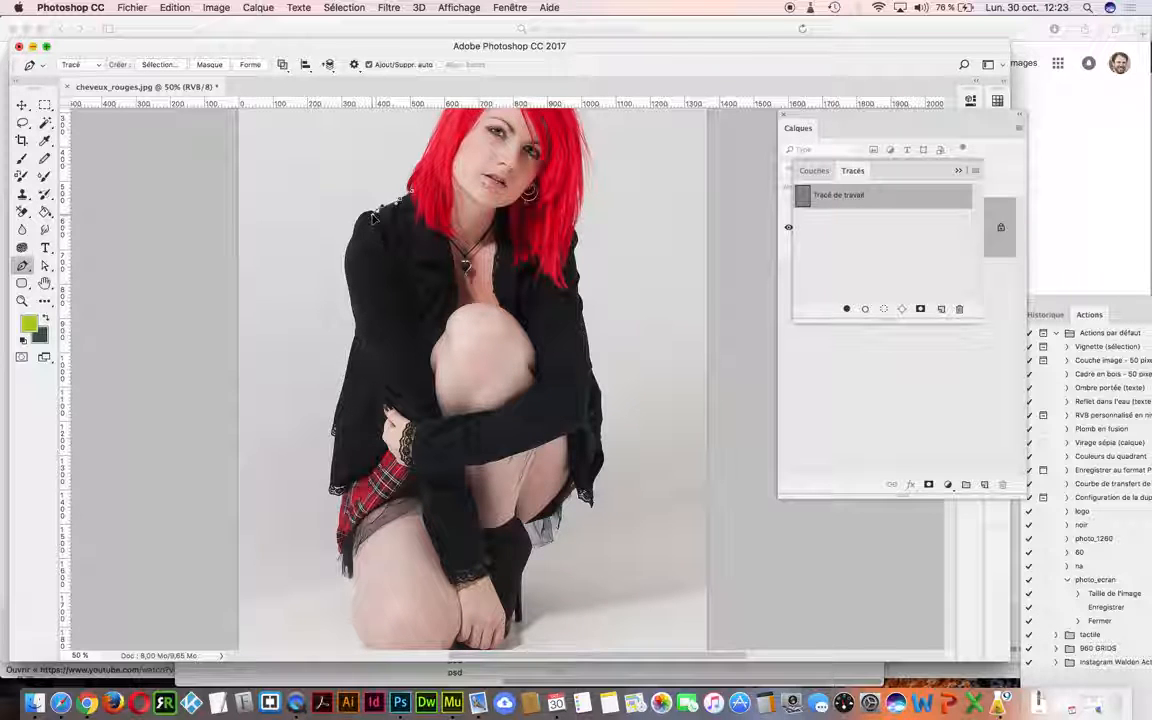
left_click(390, 231, "super")
left_click(389, 223, "super")
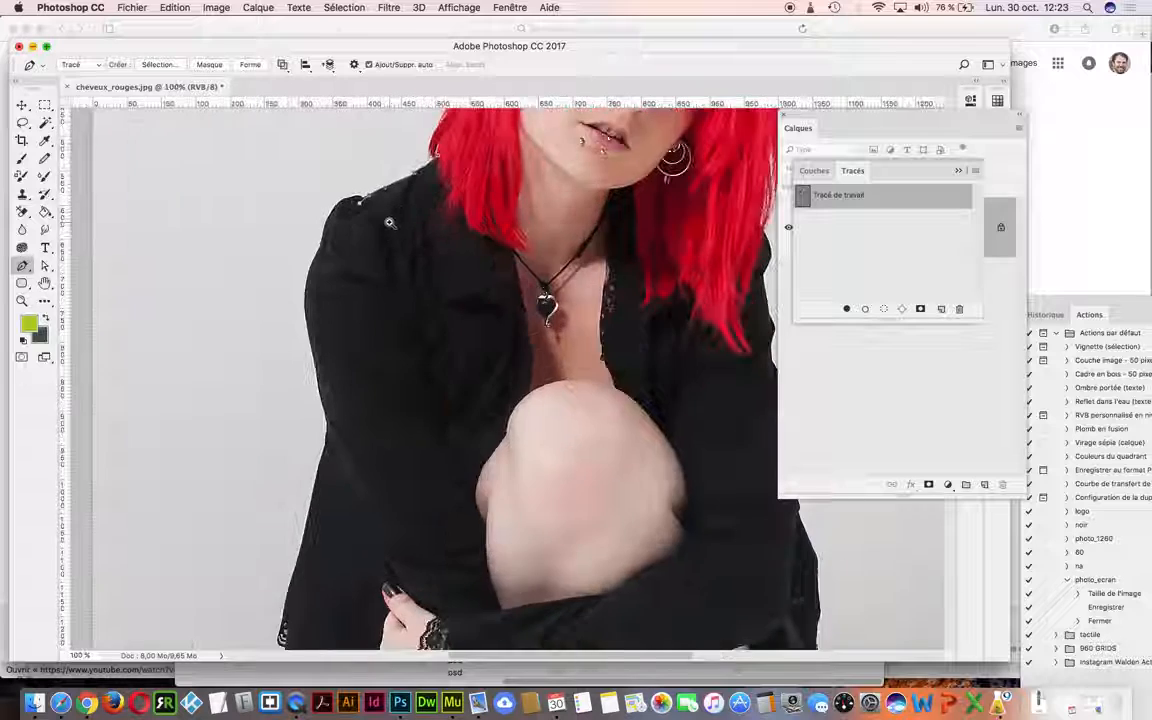
left_click(390, 223, "super")
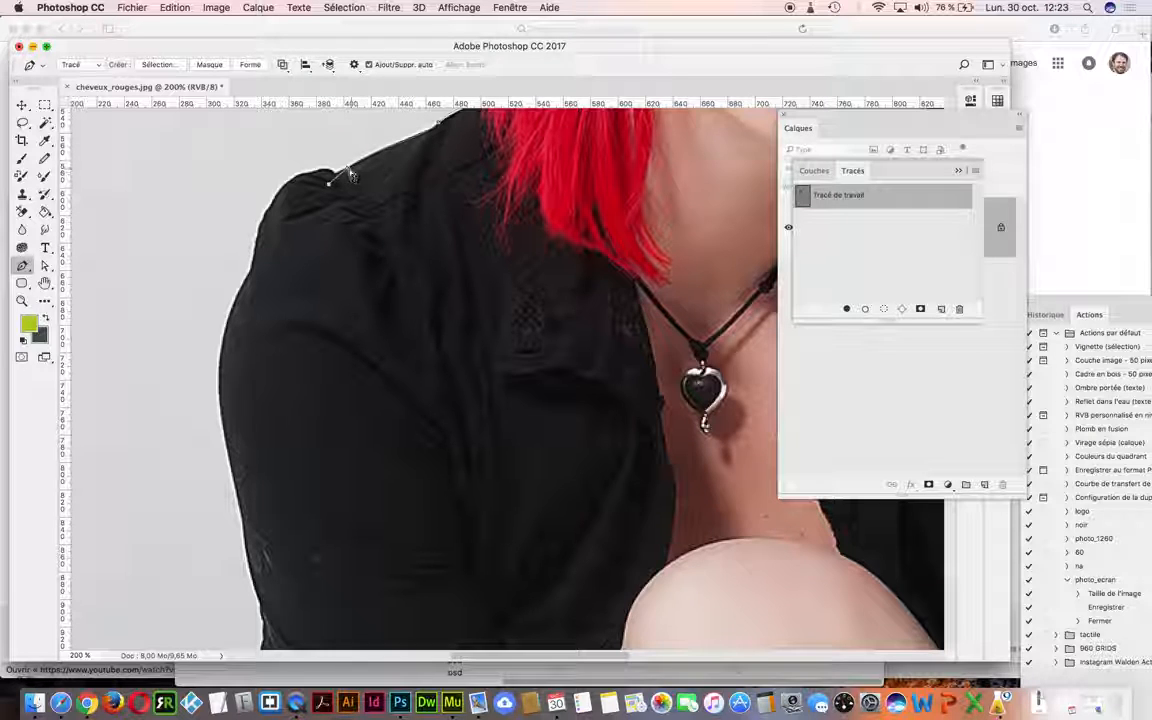
left_click(337, 175)
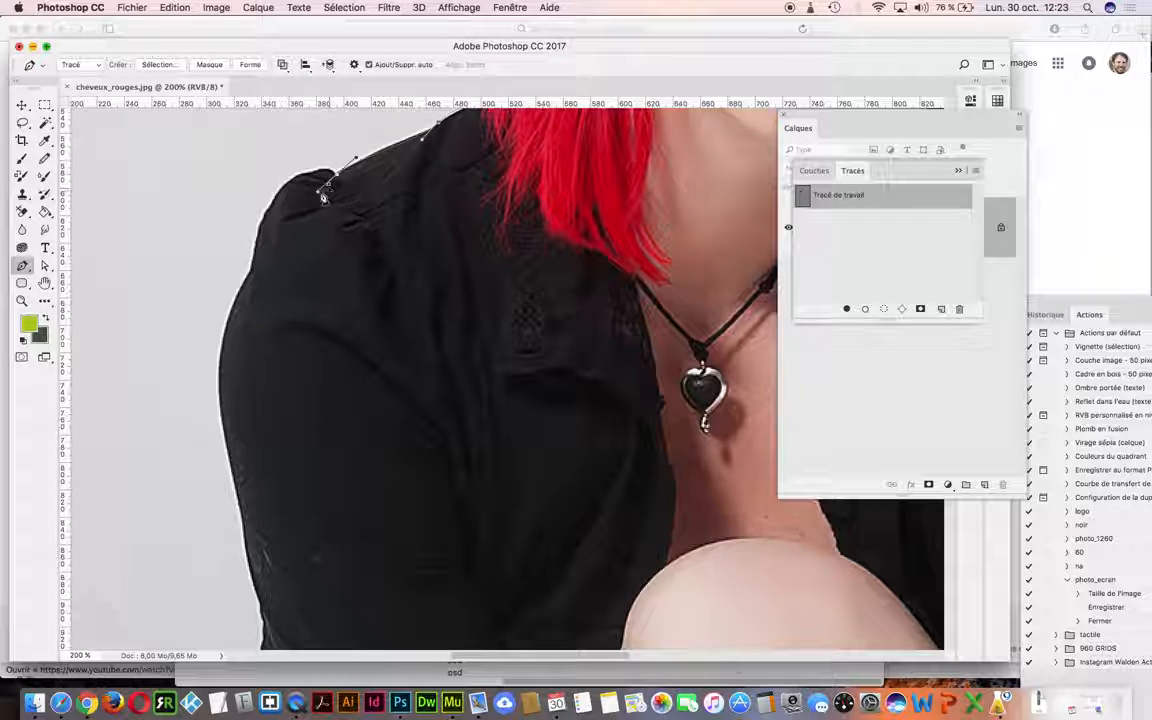
left_click_drag(325, 174, 316, 173)
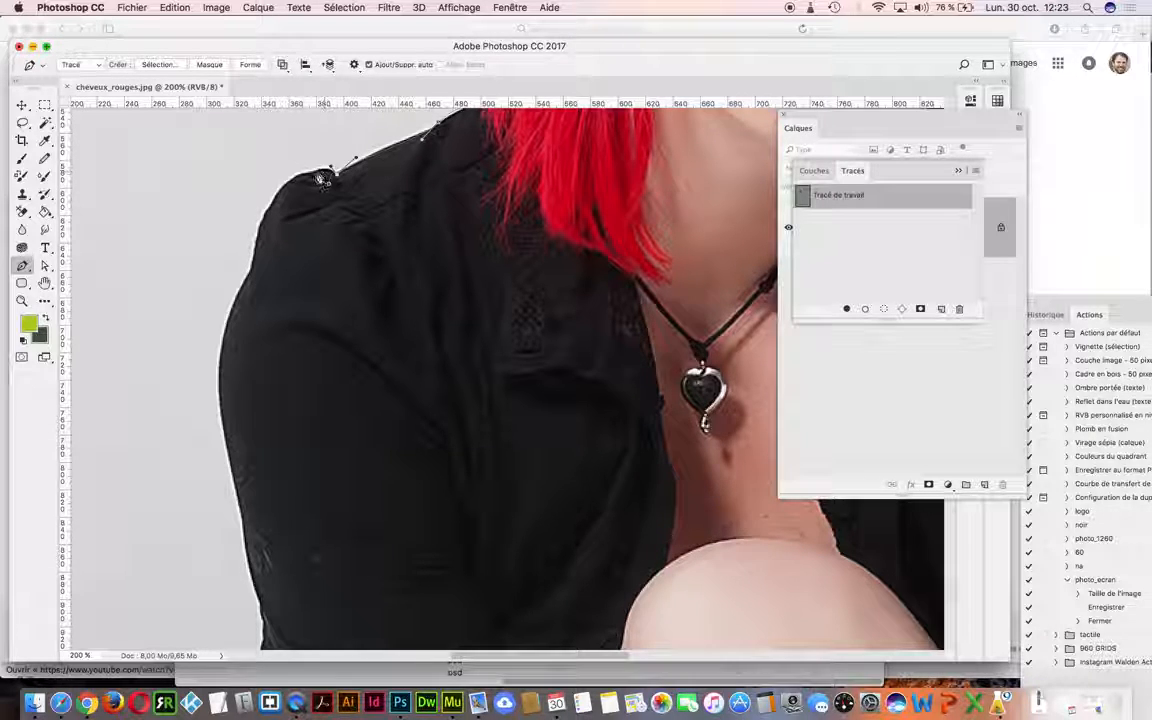
Step: Undo the pen path along the jacket's shoulder entirely
key("super+alt+z")
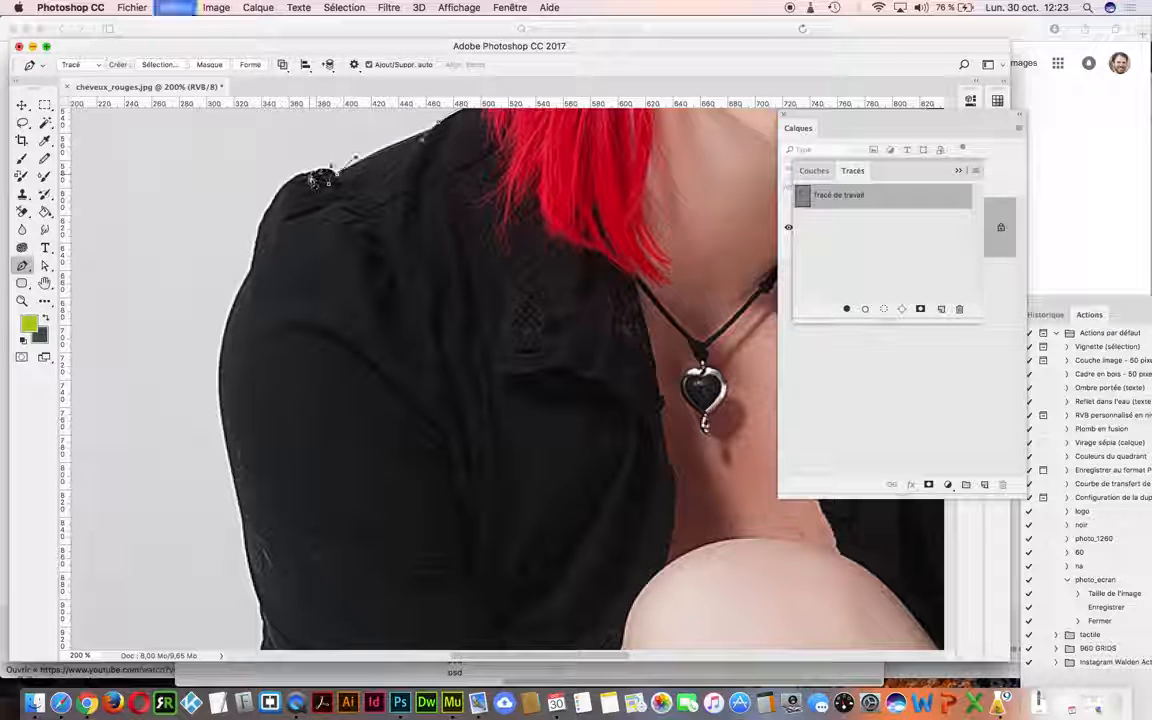
key("super+alt+z")
key("super+alt+z")
key("super+alt+z")
key("super+alt+z")
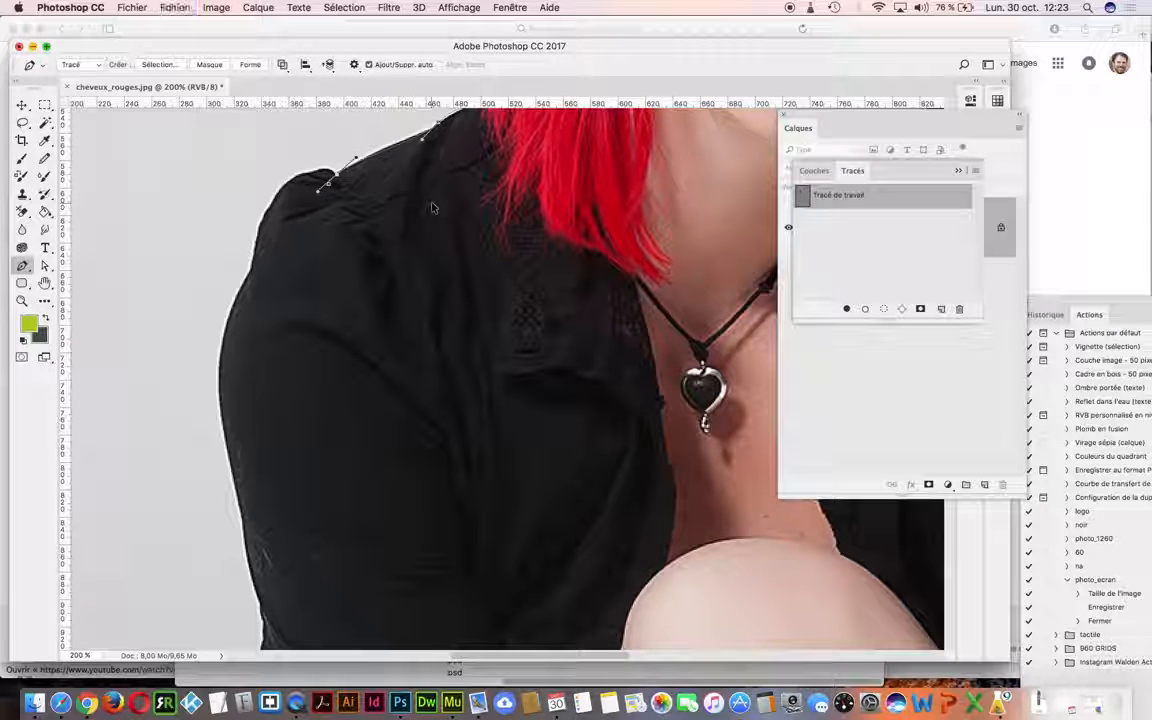
key("super+alt+z")
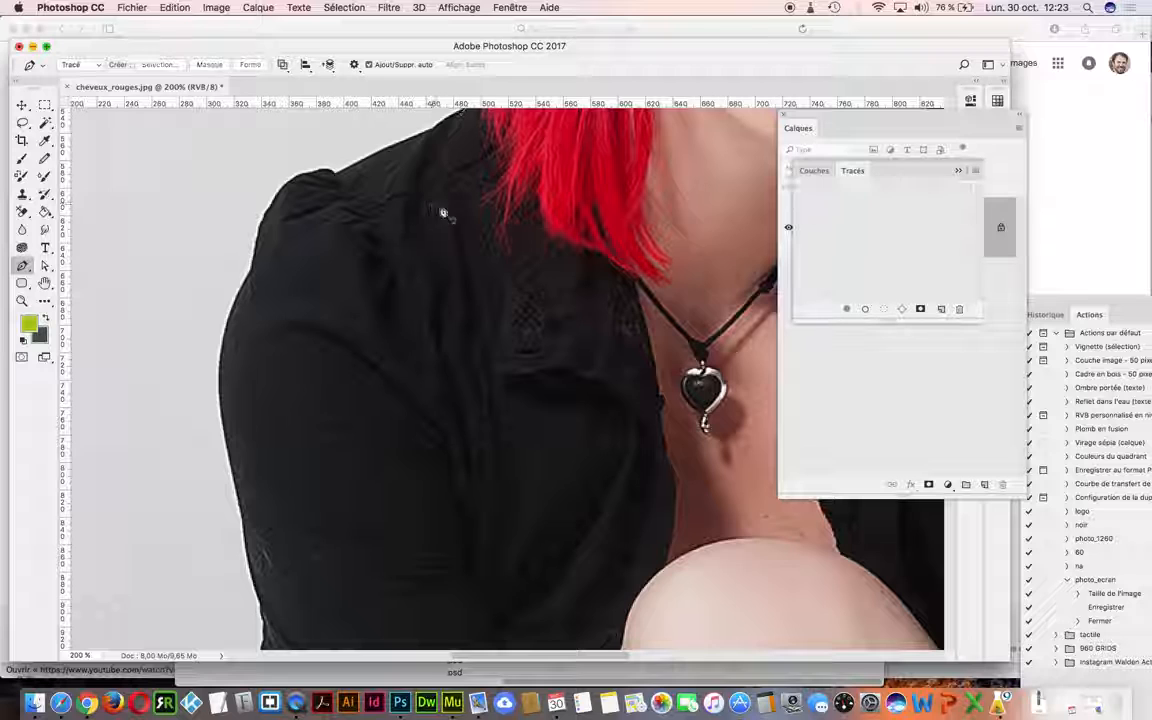
left_click(470, 212, "alt+super")
left_click(518, 264, "alt+super")
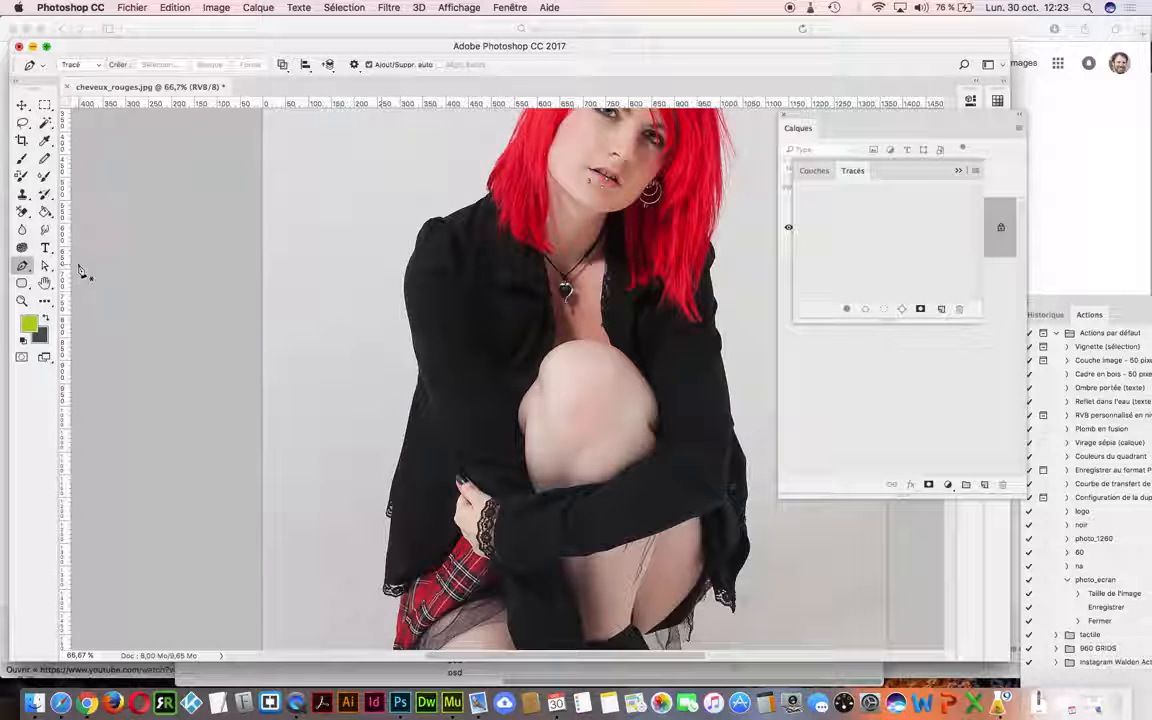
Step: Try outlining the jacket's shoulder with the Magnetic Lasso (Lasso magnétique)
left_click(22, 122)
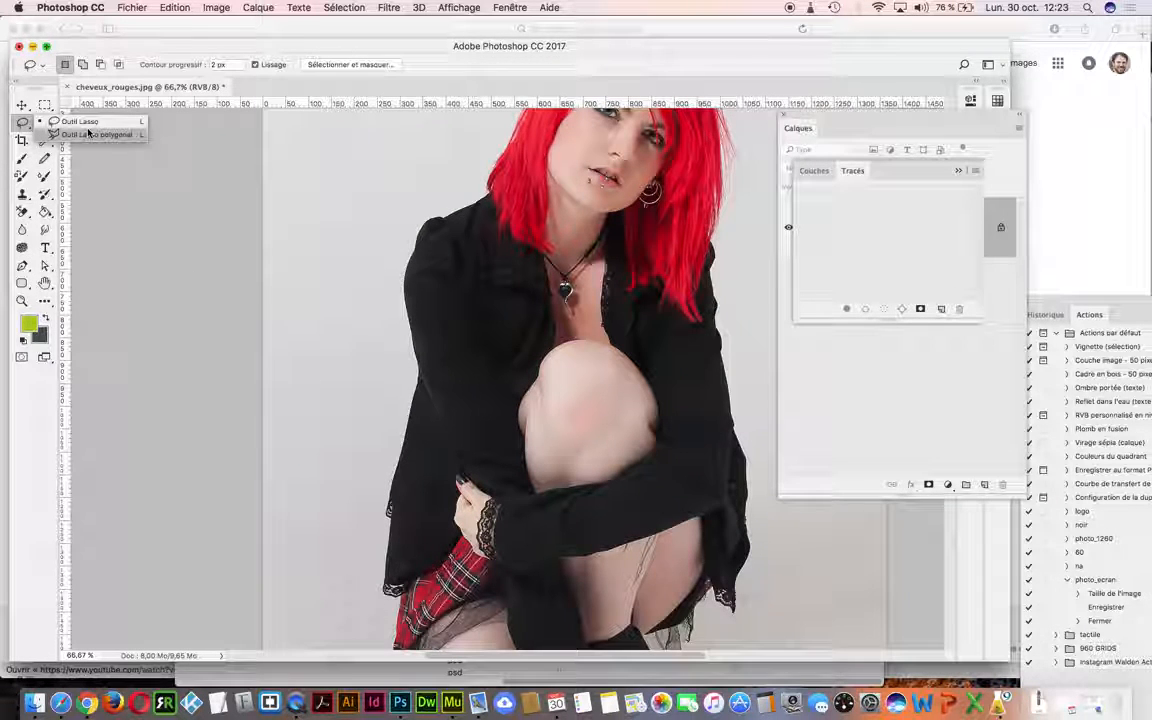
left_click(75, 134)
left_click(44, 300)
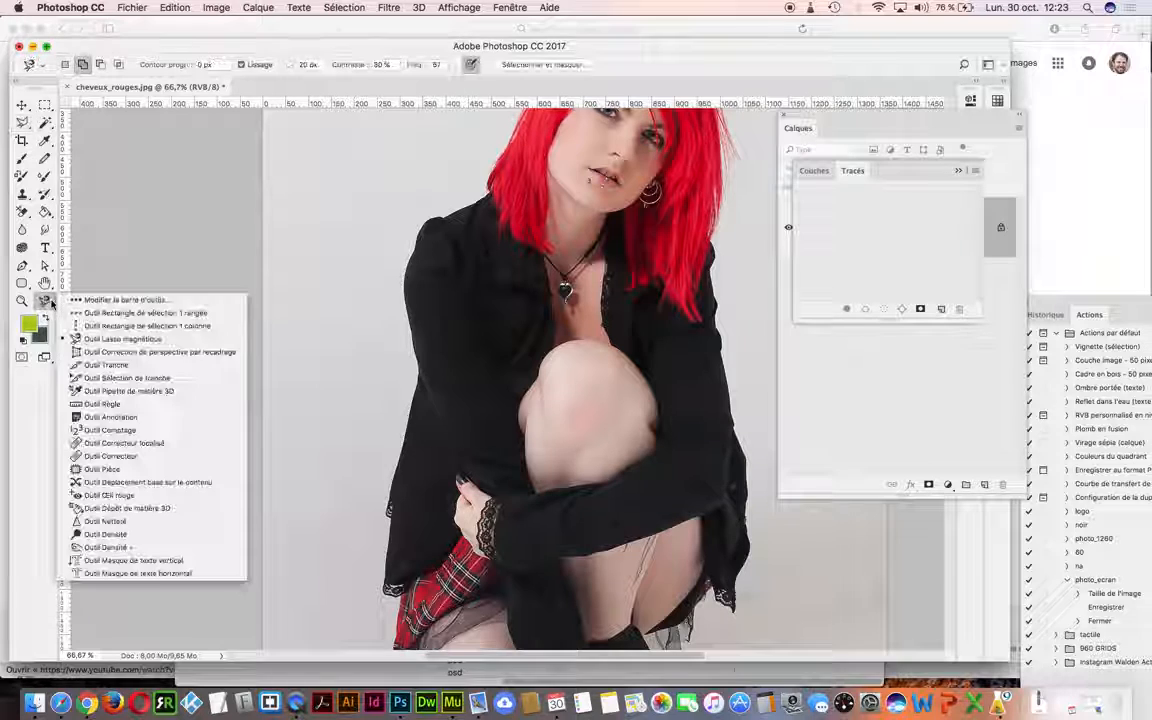
left_click(95, 337)
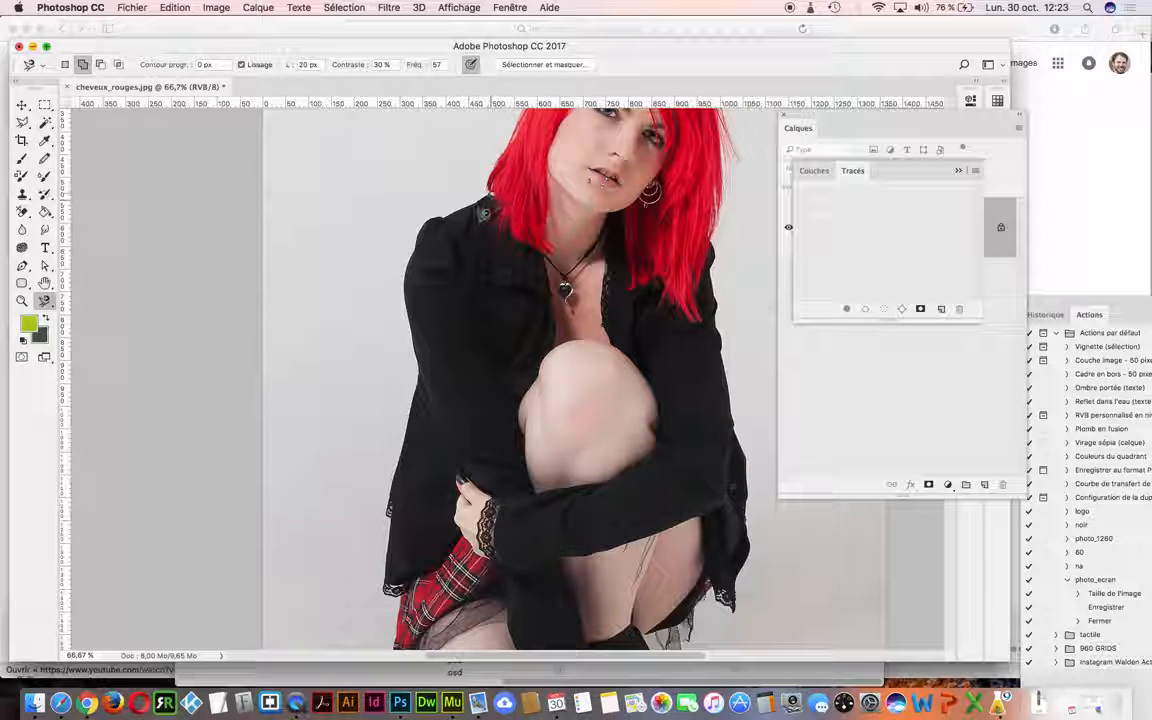
left_click(446, 216)
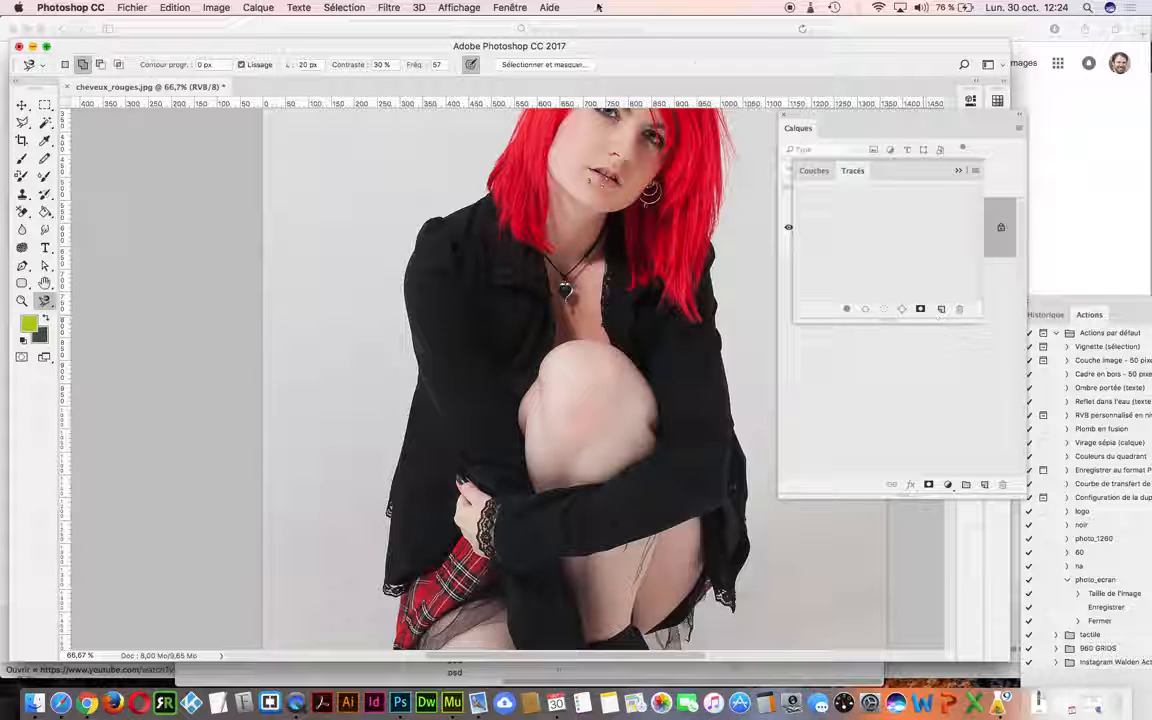
Step: Load the saved selection "ruff" from cheveux_rouges.jpg as a new selection
left_click(344, 7)
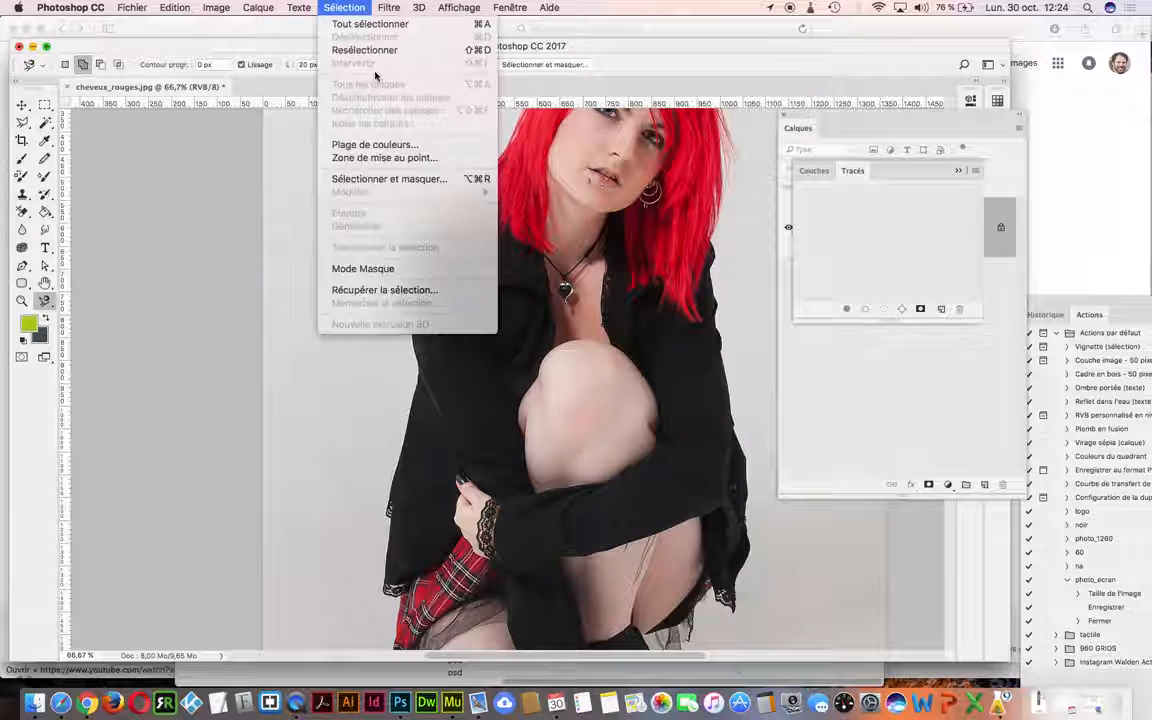
left_click(382, 290)
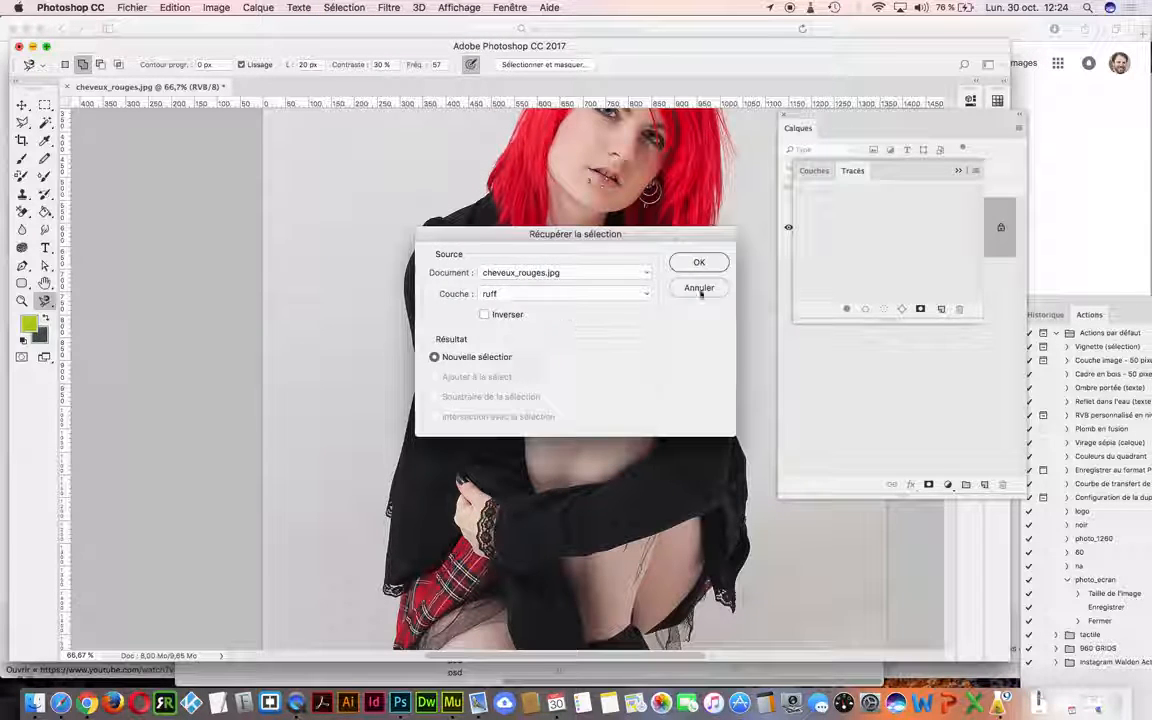
left_click(718, 263)
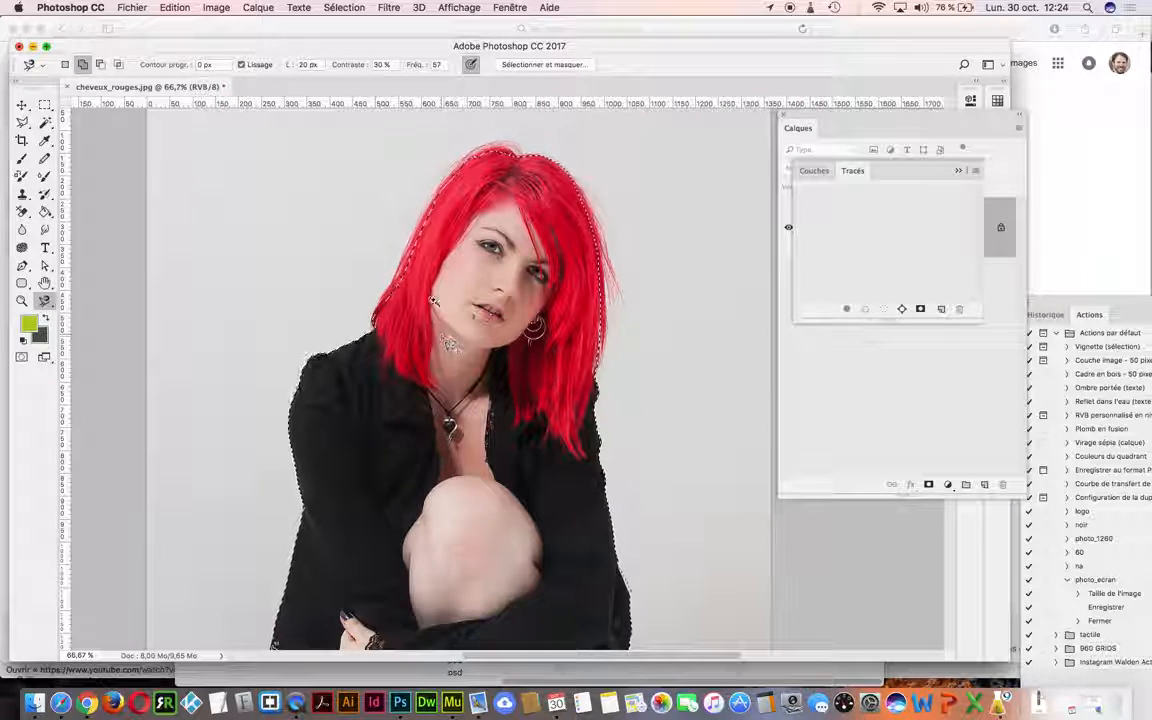
Step: Examine up close how the loaded selection follows the outer edge of the red hair
left_click(427, 294, "super")
left_click(427, 294, "super")
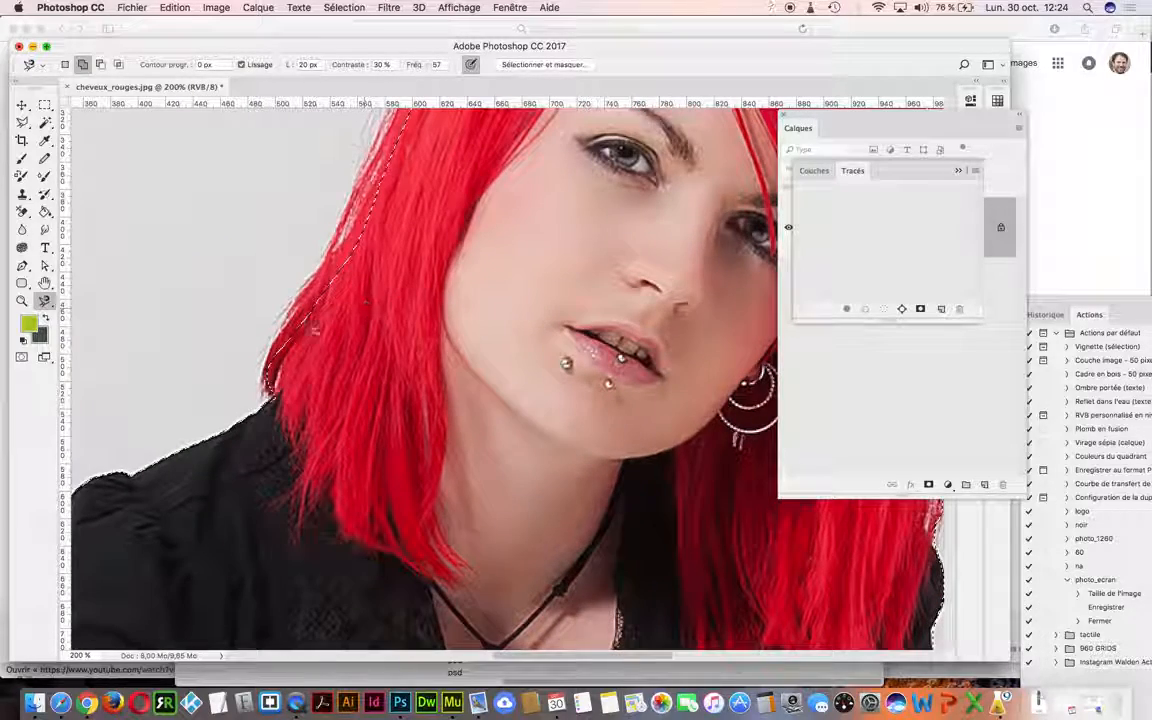
left_click_drag(306, 449, 298, 468)
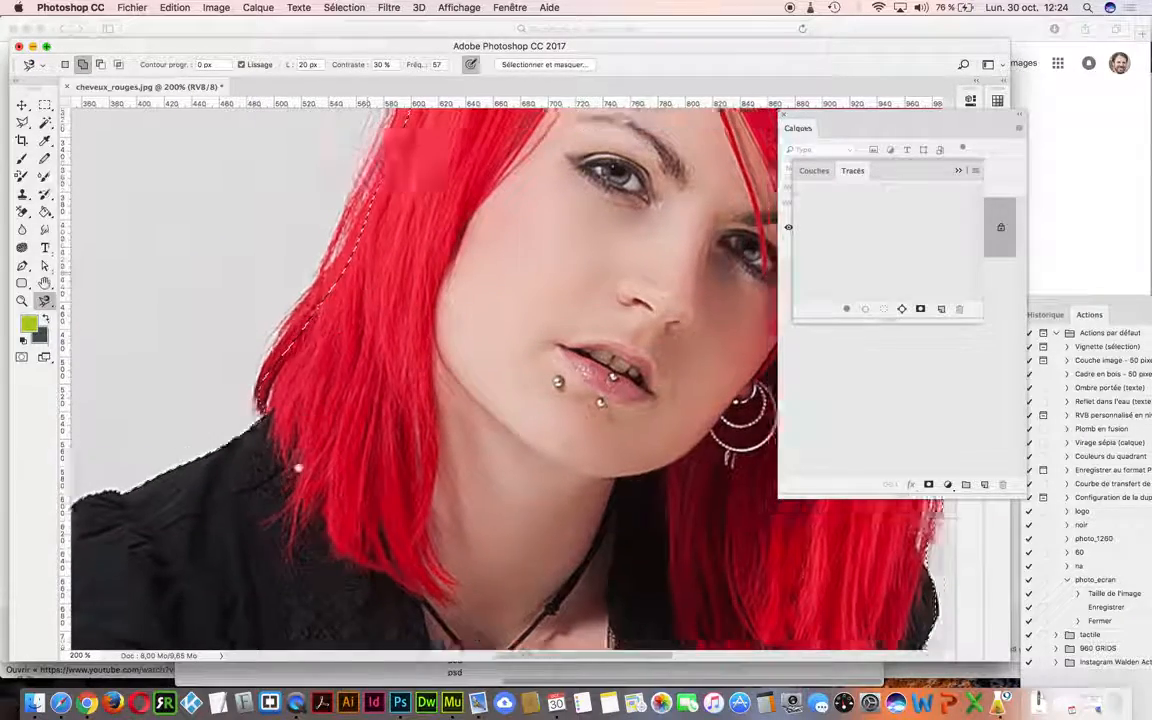
scroll(298, 468, "up", 5)
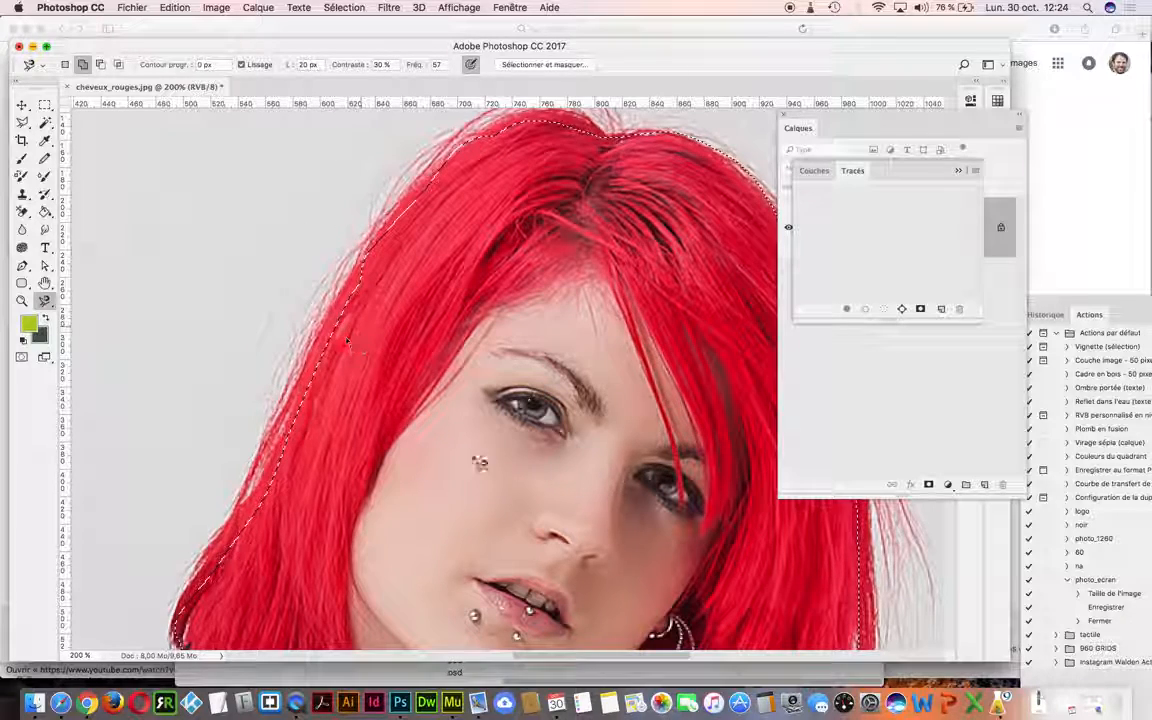
left_click(489, 507, "alt")
left_click(489, 507, "alt")
left_click_drag(446, 455, 455, 198)
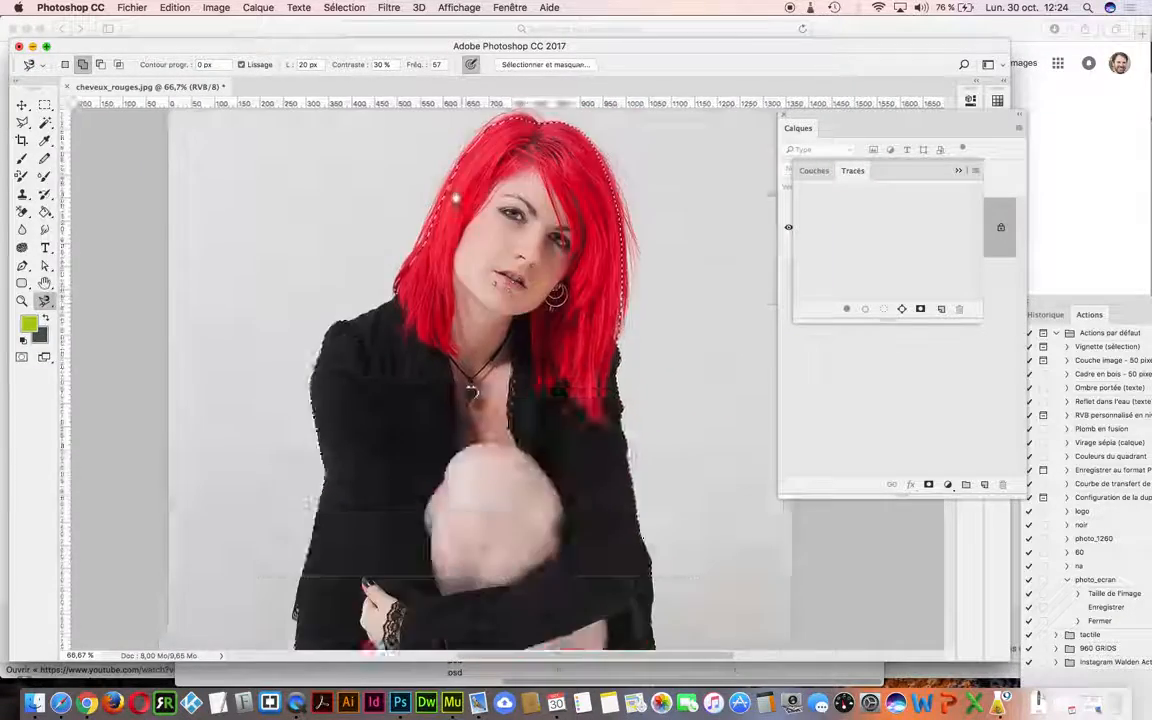
Step: Examine how the selection follows the jacket hem, tartan skirt and legs
scroll(453, 324, "down", 10)
scroll(411, 327, "up", 5)
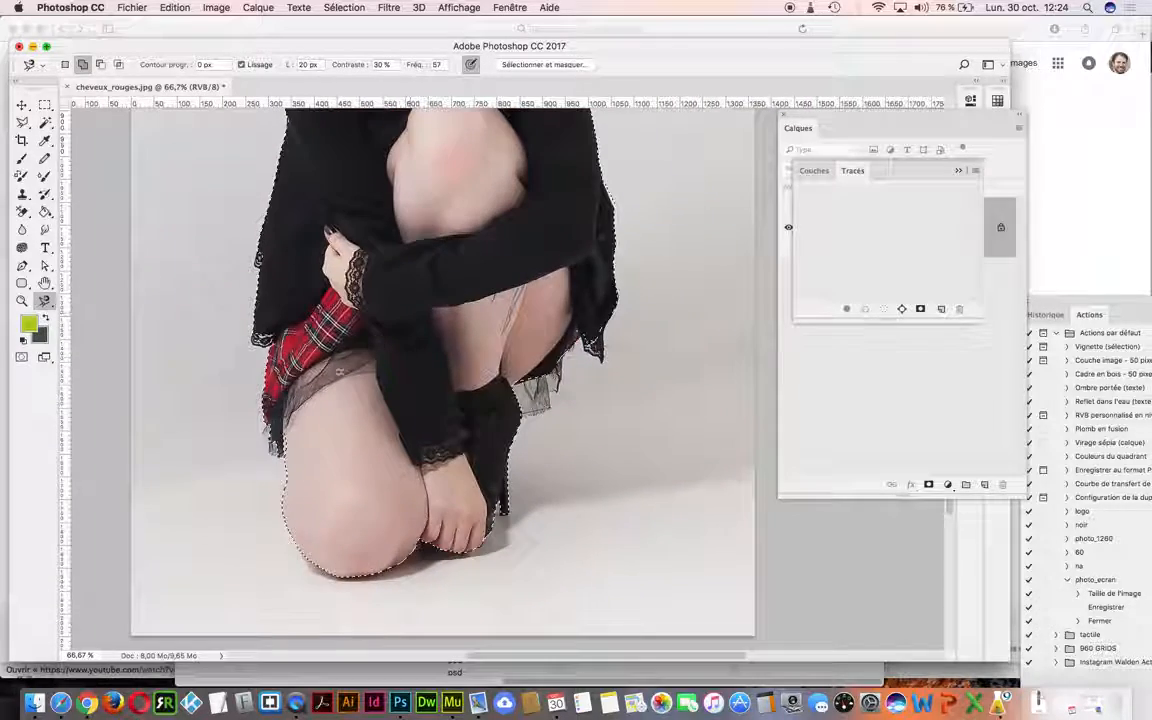
left_click(281, 348, "super")
left_click(281, 348, "super")
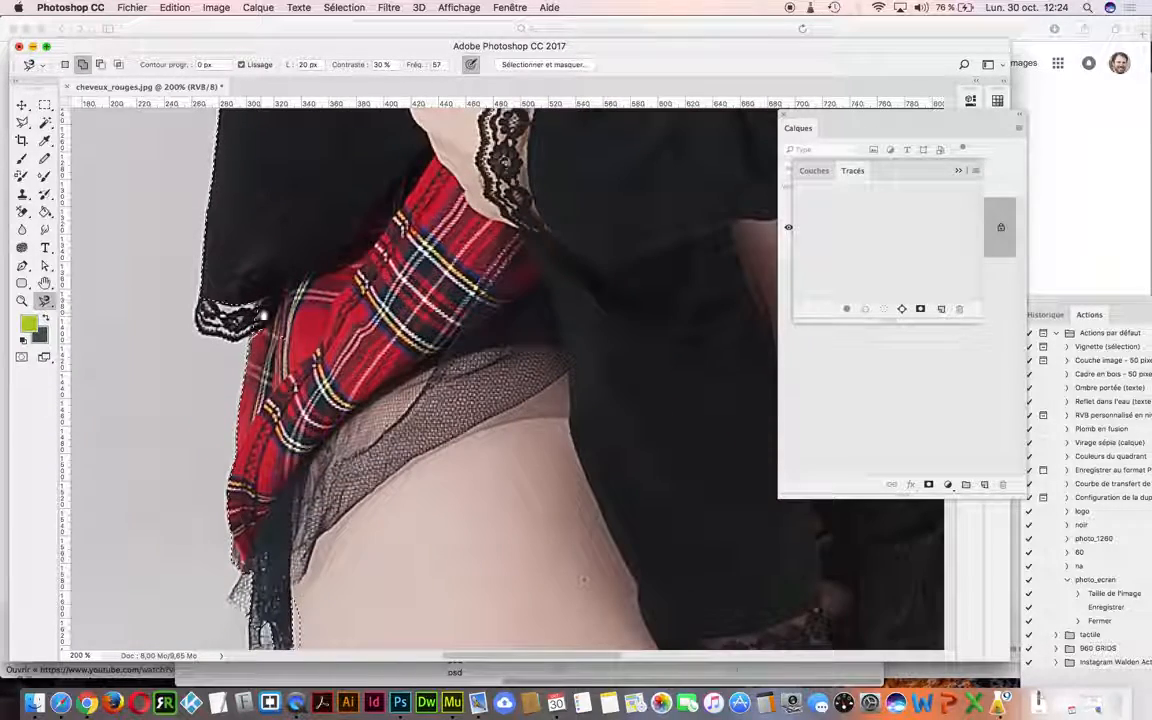
left_click(488, 295, "alt")
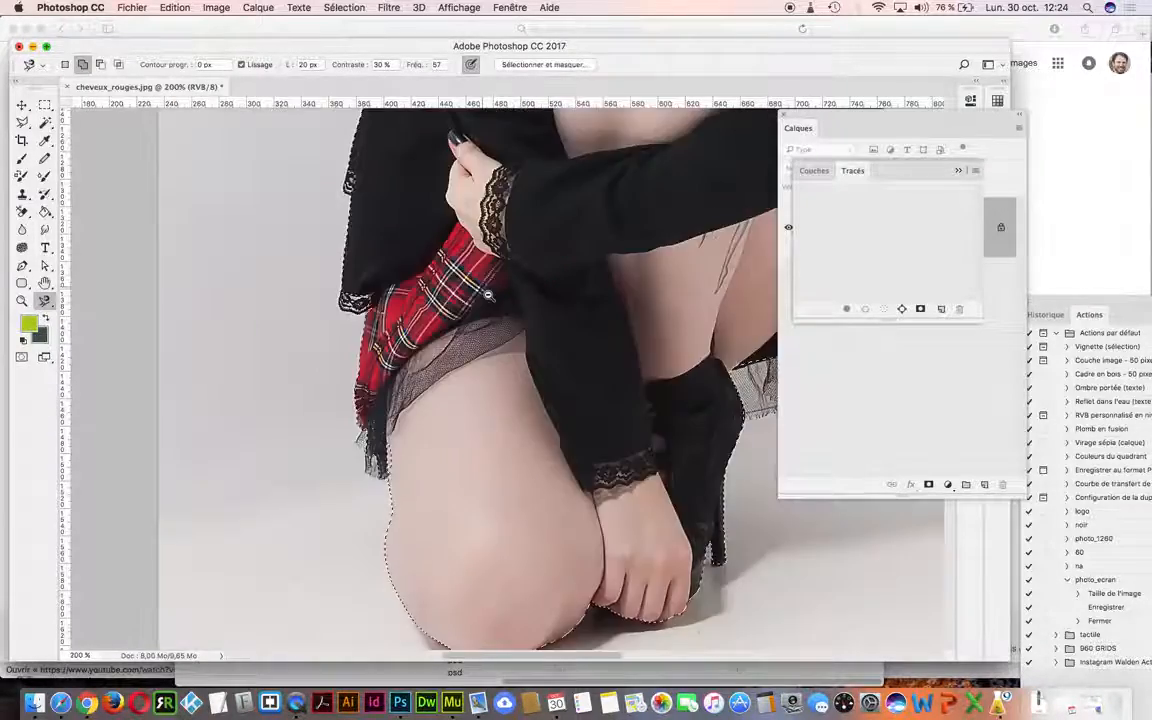
left_click(488, 295, "alt")
scroll(424, 419, "up", 5)
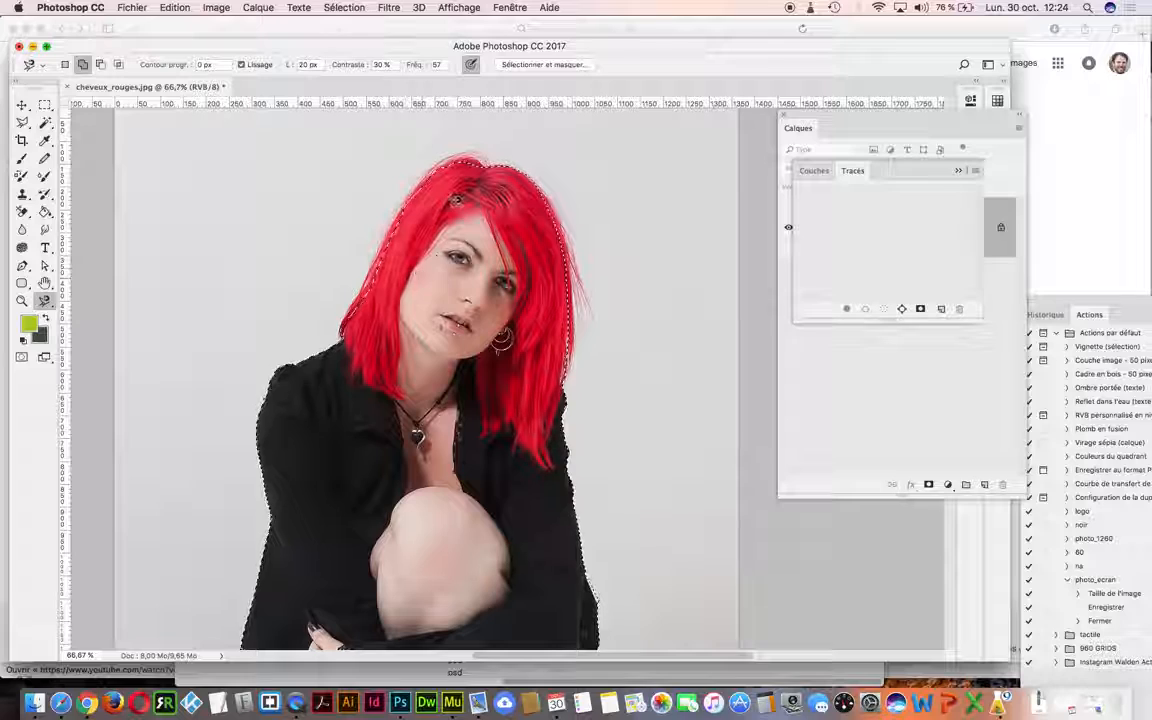
Step: In Select and Mask, preview with Sur calques, enable Rayon dynamique and set Rayon to 2 px
left_click(517, 66)
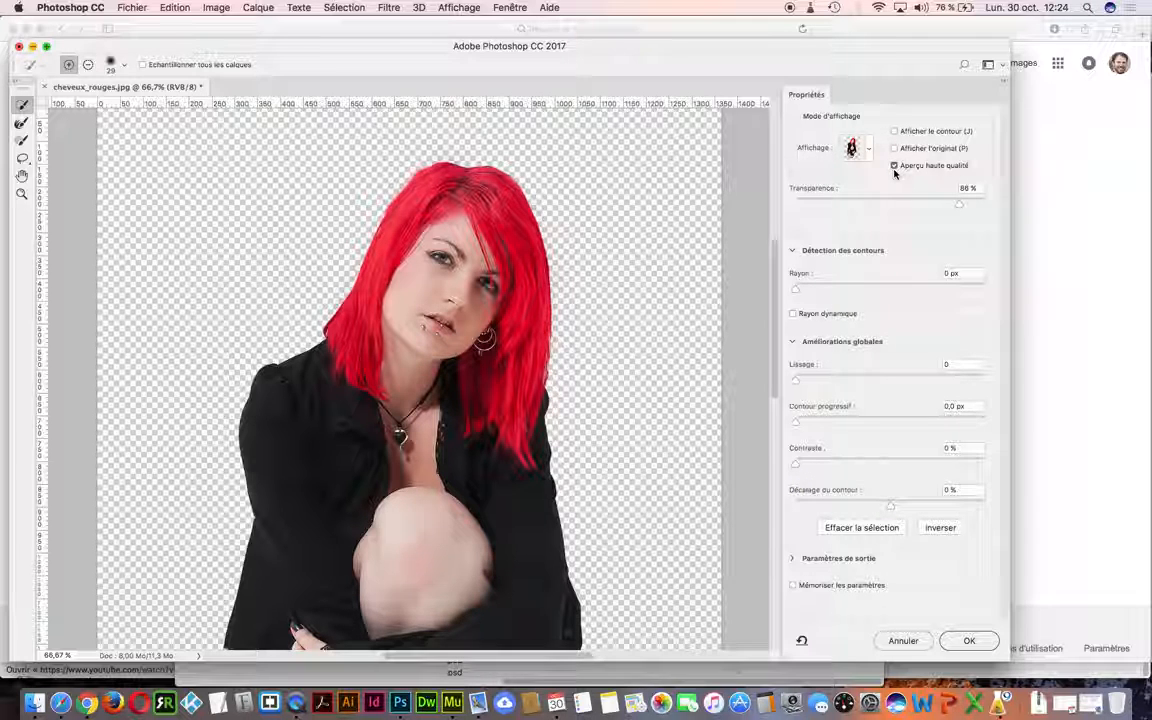
left_click(869, 149)
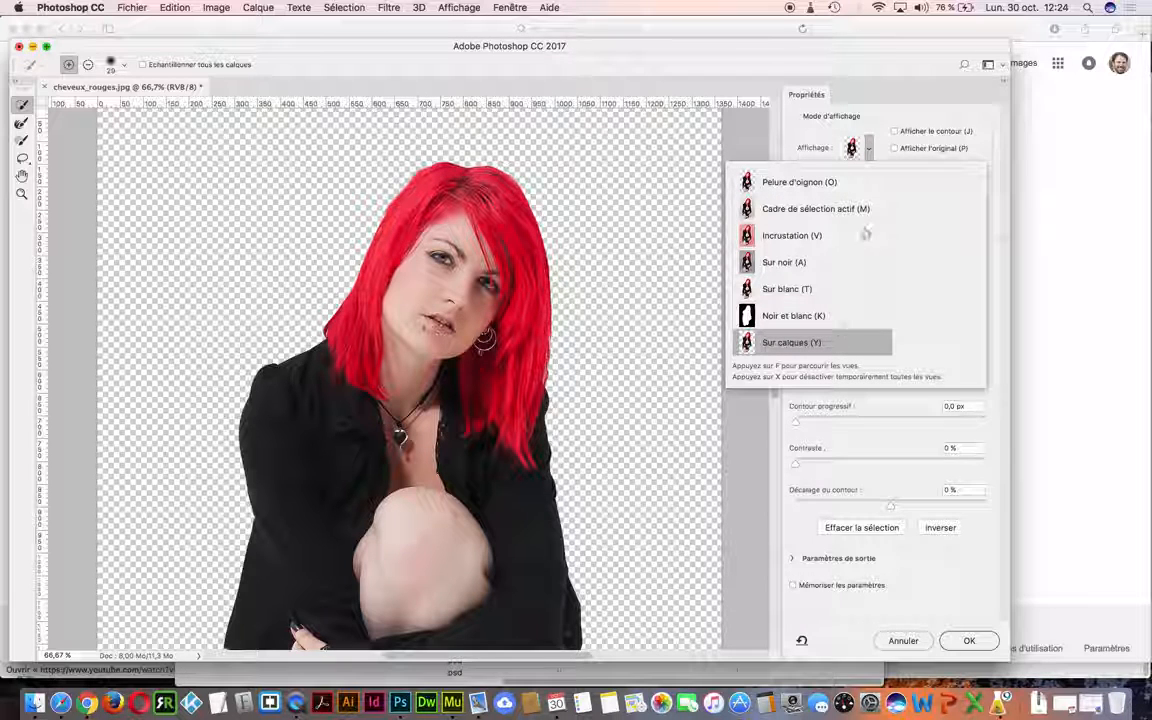
left_click(804, 118)
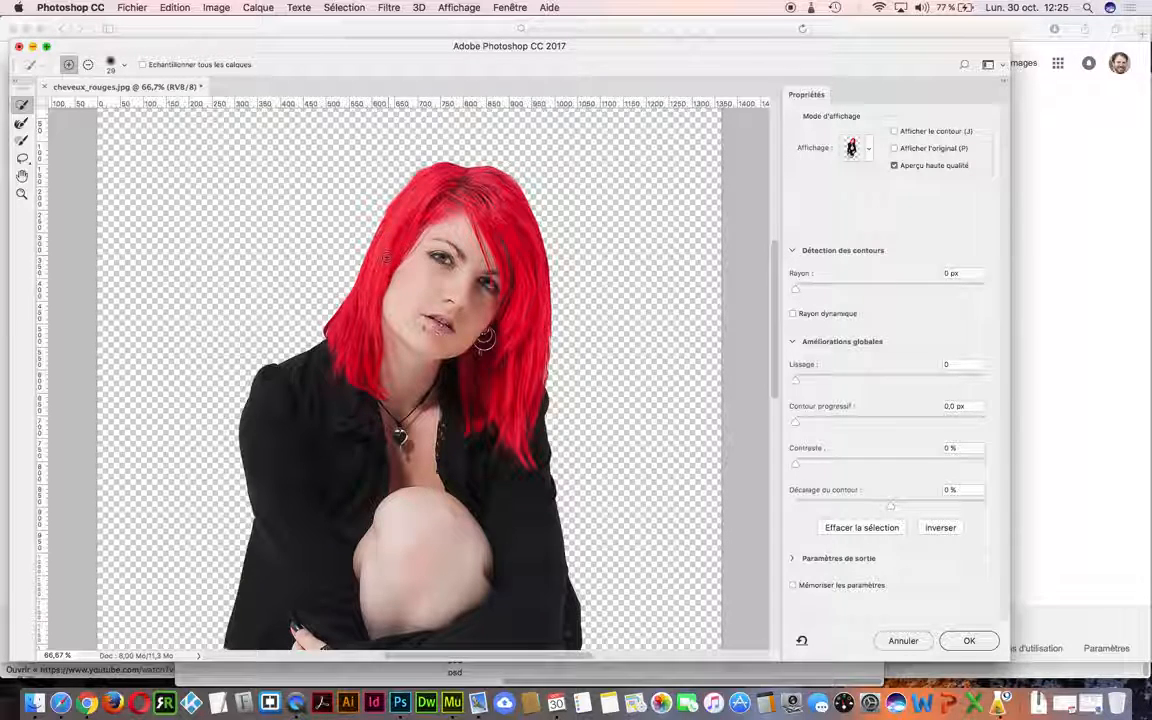
left_click(792, 314)
left_click_drag(797, 289, 810, 289)
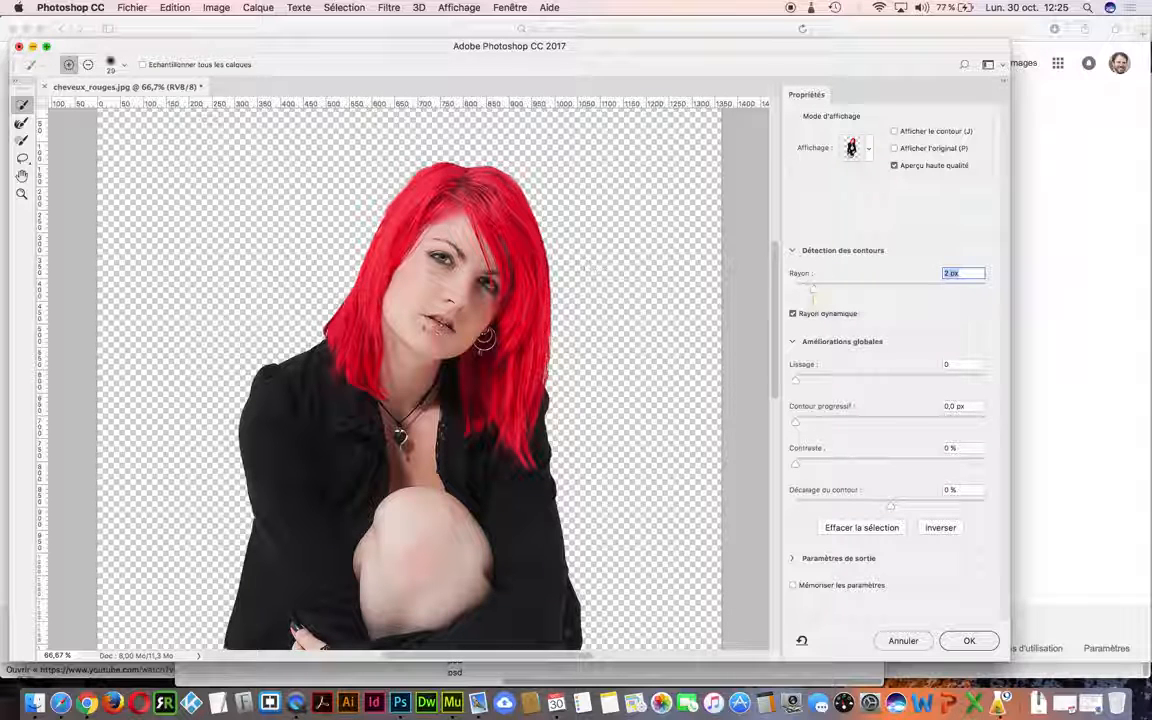
Step: Add the outer hair strands to the selection with quick-selection strokes and subtract the excess background around the head
mouse_move(345, 303)
left_mouse_down()
mouse_move(394, 197)
mouse_move(440, 150)
mouse_move(495, 164)
mouse_move(532, 198)
mouse_move(552, 350)
left_mouse_up()
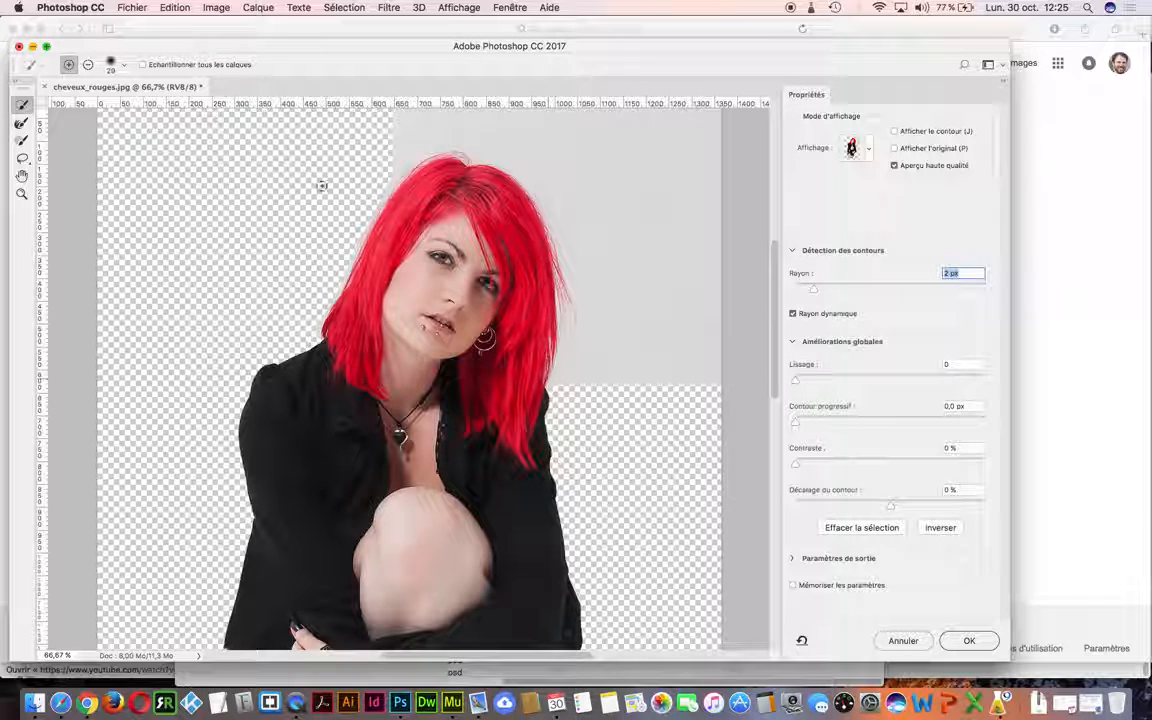
left_click_drag(347, 185, 288, 270)
key("alt")
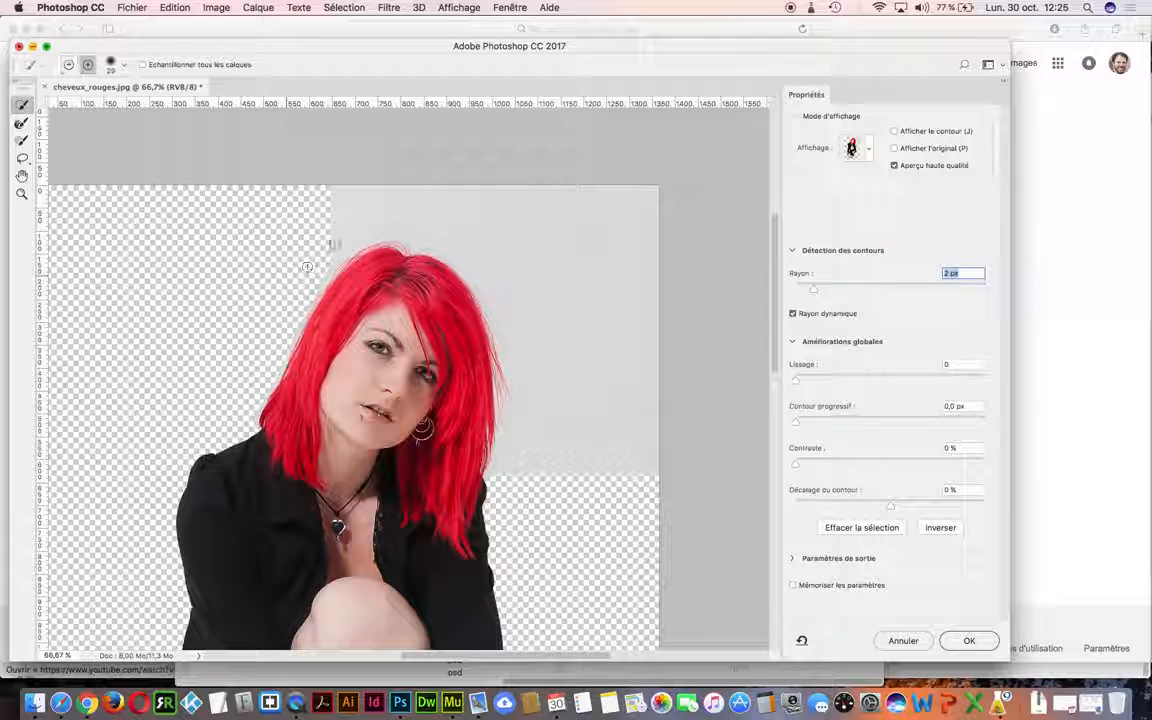
mouse_move(295, 213)
left_mouse_down()
mouse_move(339, 185)
mouse_move(432, 198)
mouse_move(540, 239)
mouse_move(570, 280)
mouse_move(573, 401)
mouse_move(589, 471)
mouse_move(609, 481)
mouse_move(512, 462)
mouse_move(555, 453)
left_mouse_up()
key("alt")
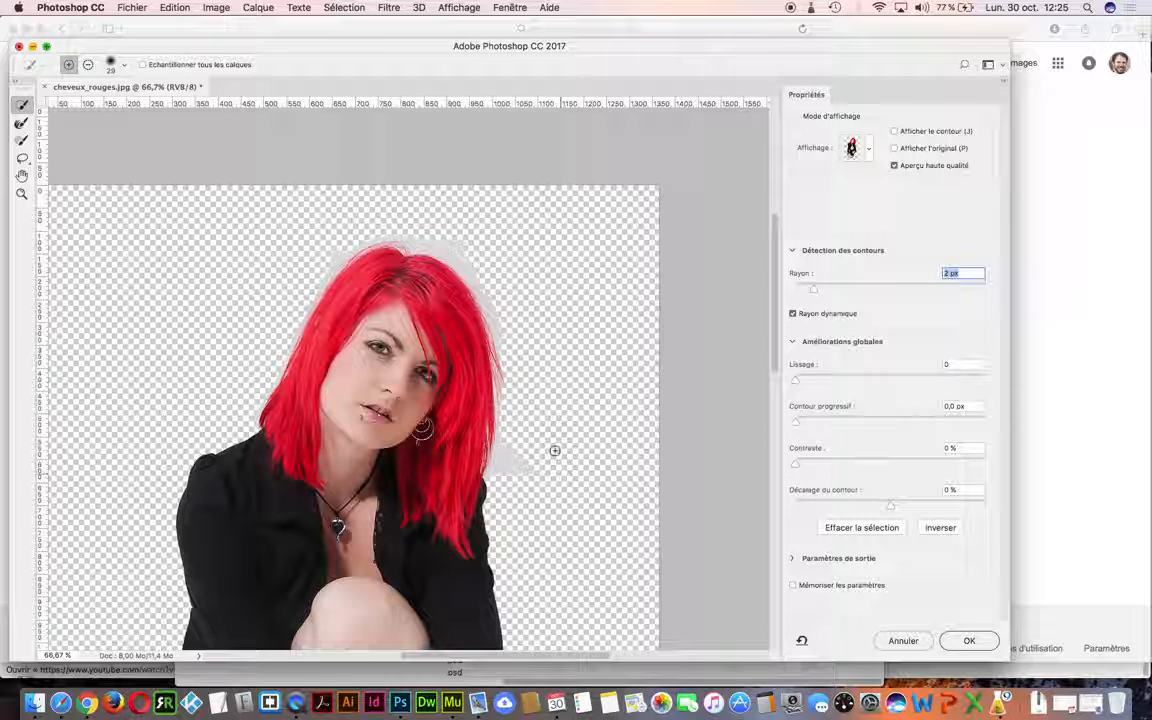
key("alt")
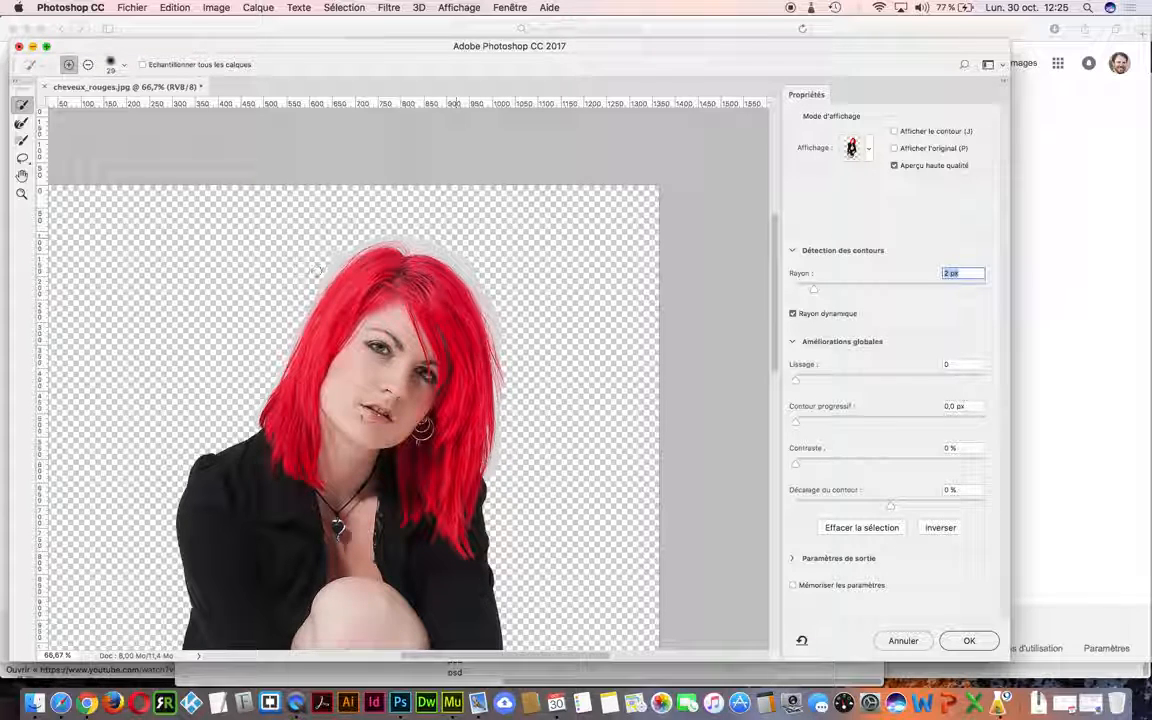
key("alt")
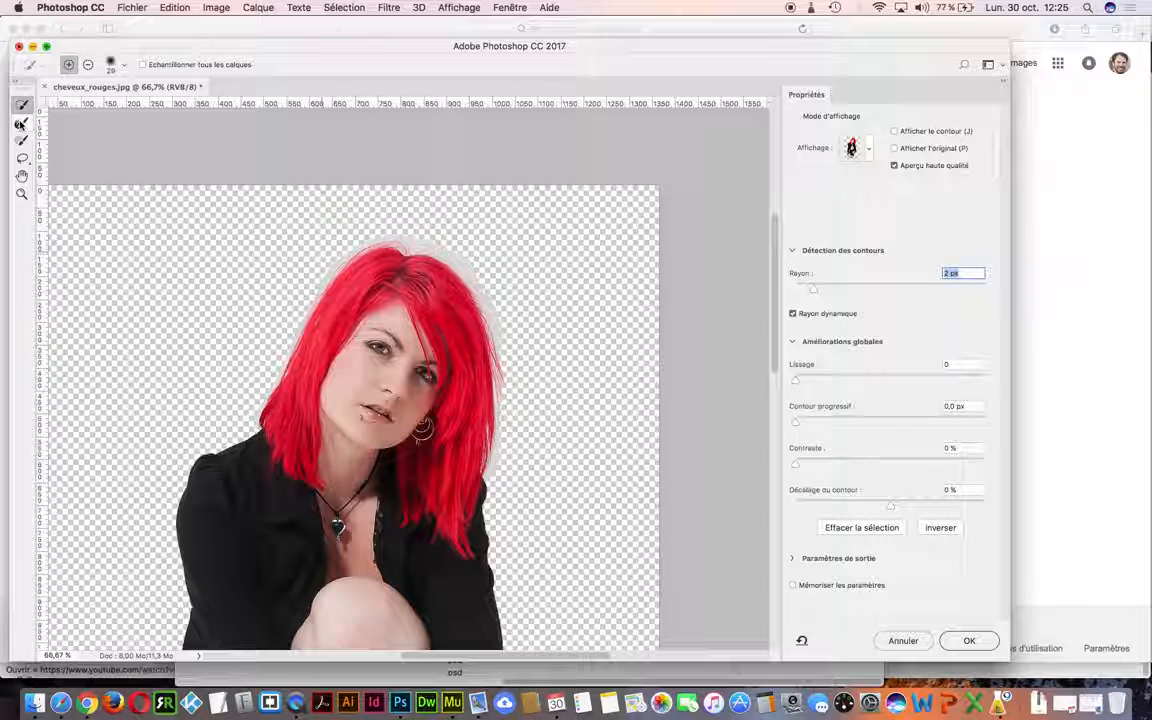
Step: Paint over the outer strands on both sides of the red hair with the Refine Edge brush to recover fine hairs
left_click(21, 122)
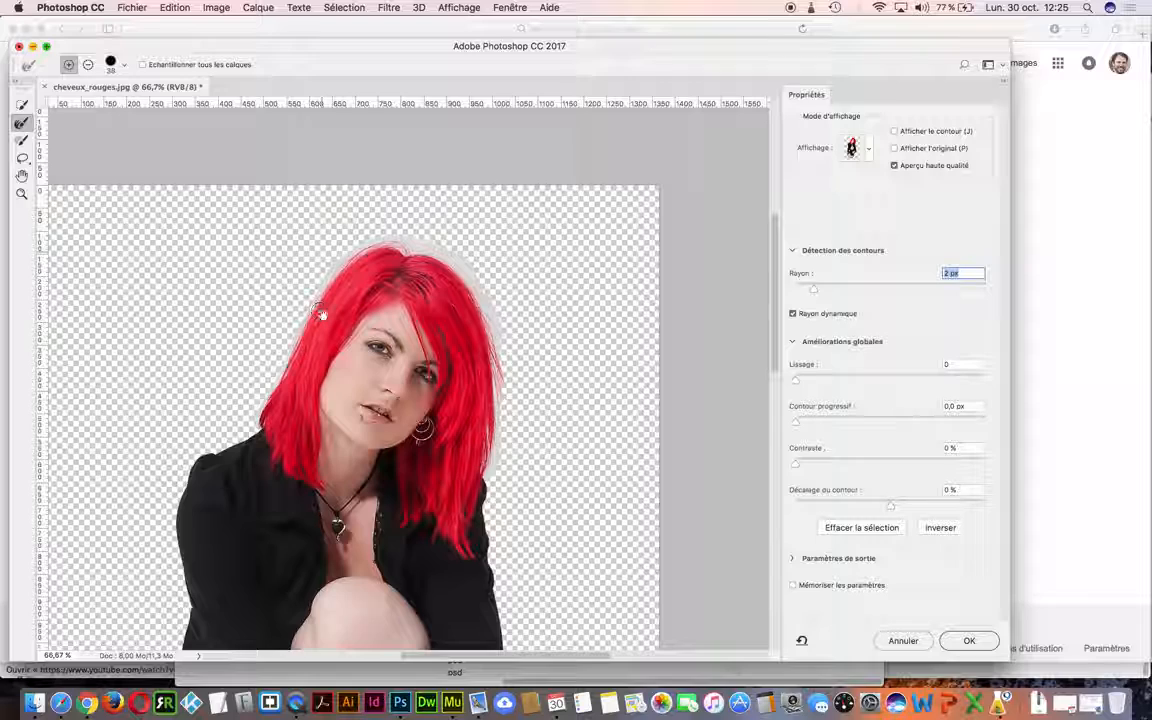
scroll(322, 315, "up", 1)
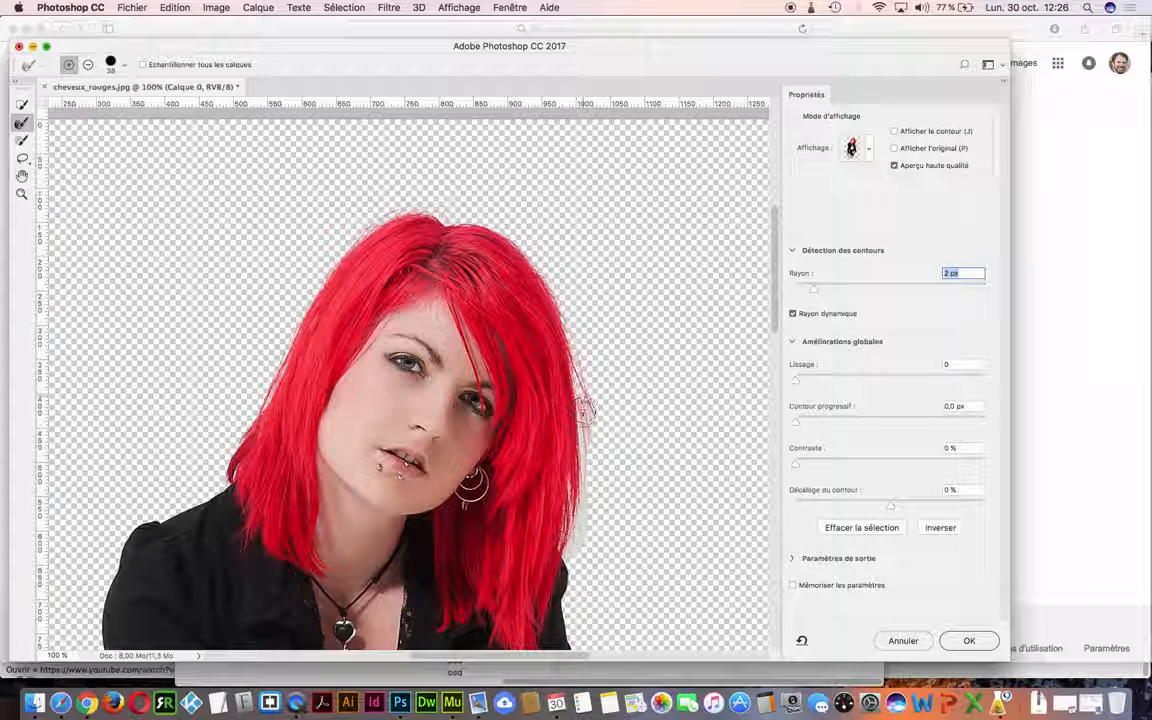
left_click_drag(585, 412, 579, 545)
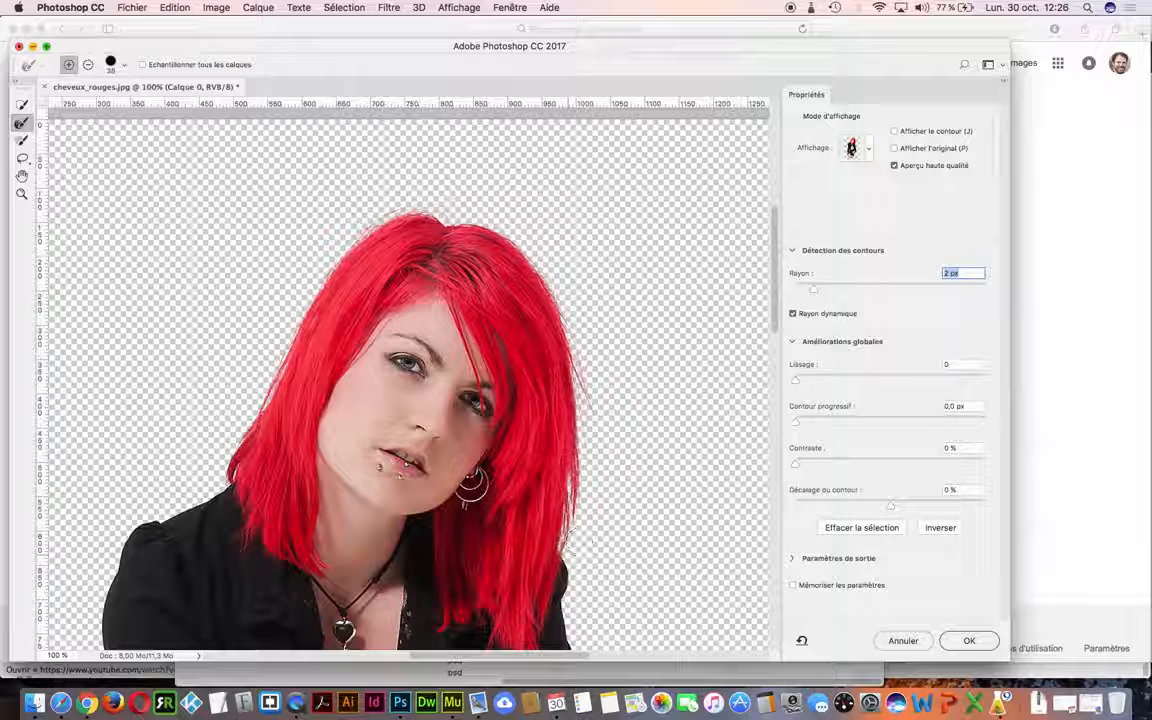
Step: Preview the cutout with the Sur noir view and check the edges of the hair and jacket
left_click(866, 148)
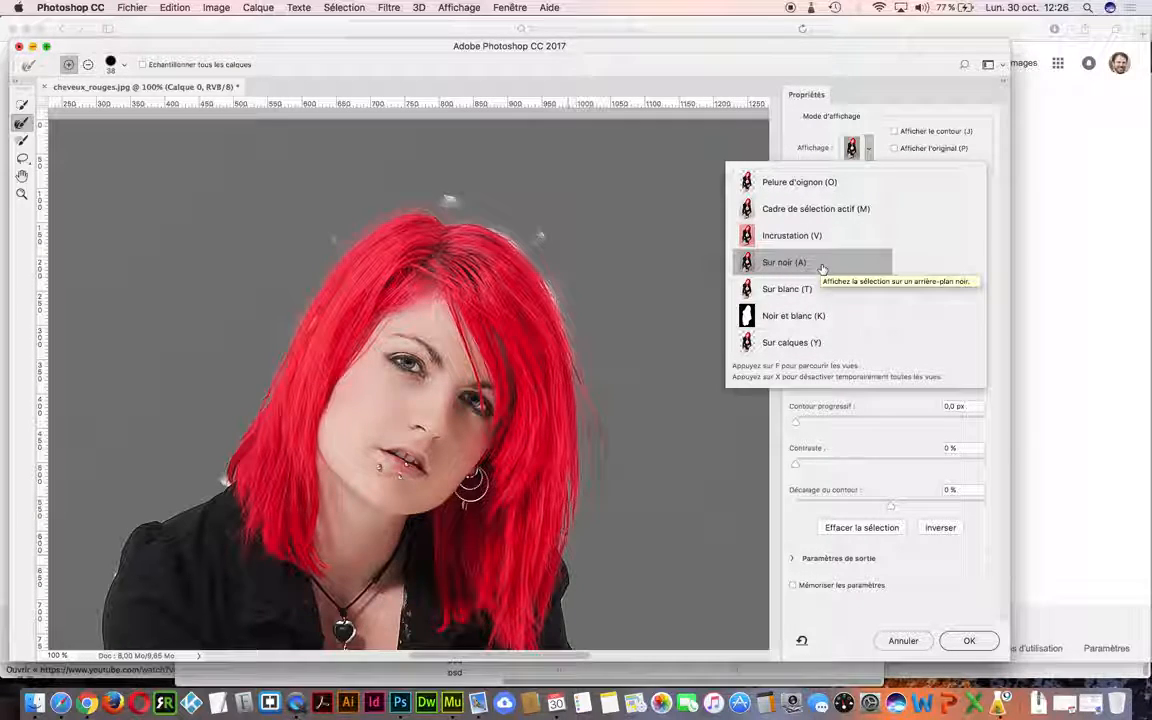
left_click(805, 96)
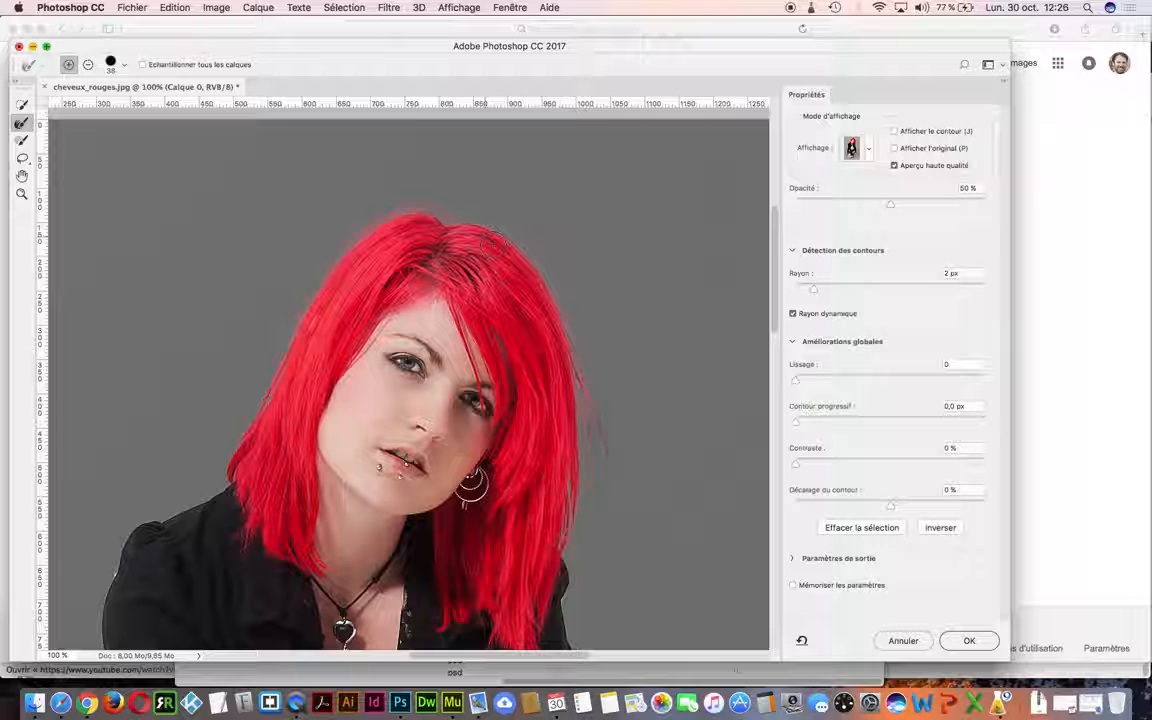
left_click_drag(360, 545, 458, 329)
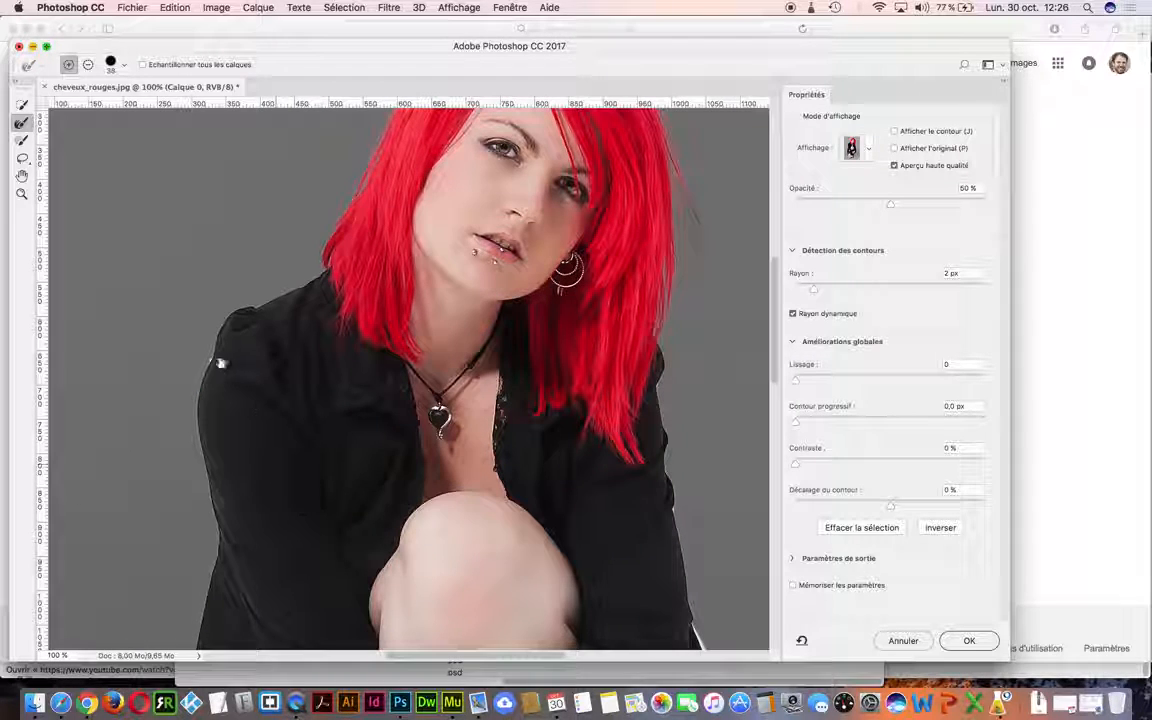
left_click_drag(221, 363, 132, 475)
left_click_drag(275, 412, 211, 490)
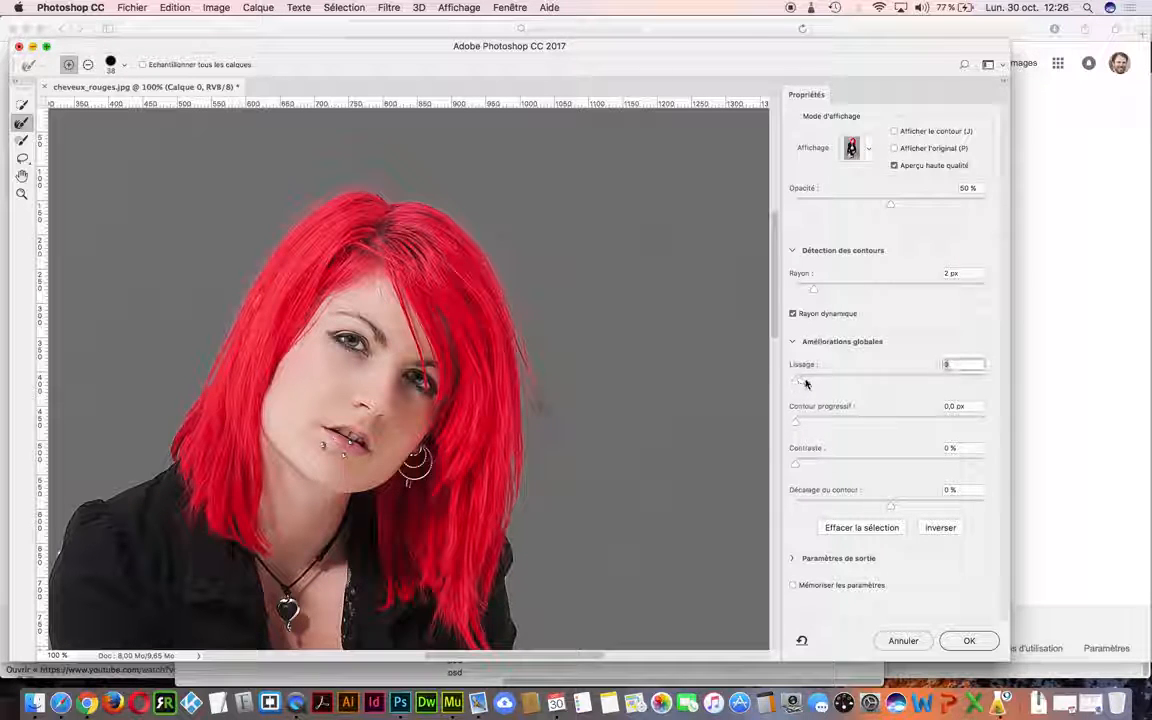
Step: Try smoothing the selection edge with Lissage and return it to 0
left_click(806, 383)
left_click_drag(806, 383, 784, 379)
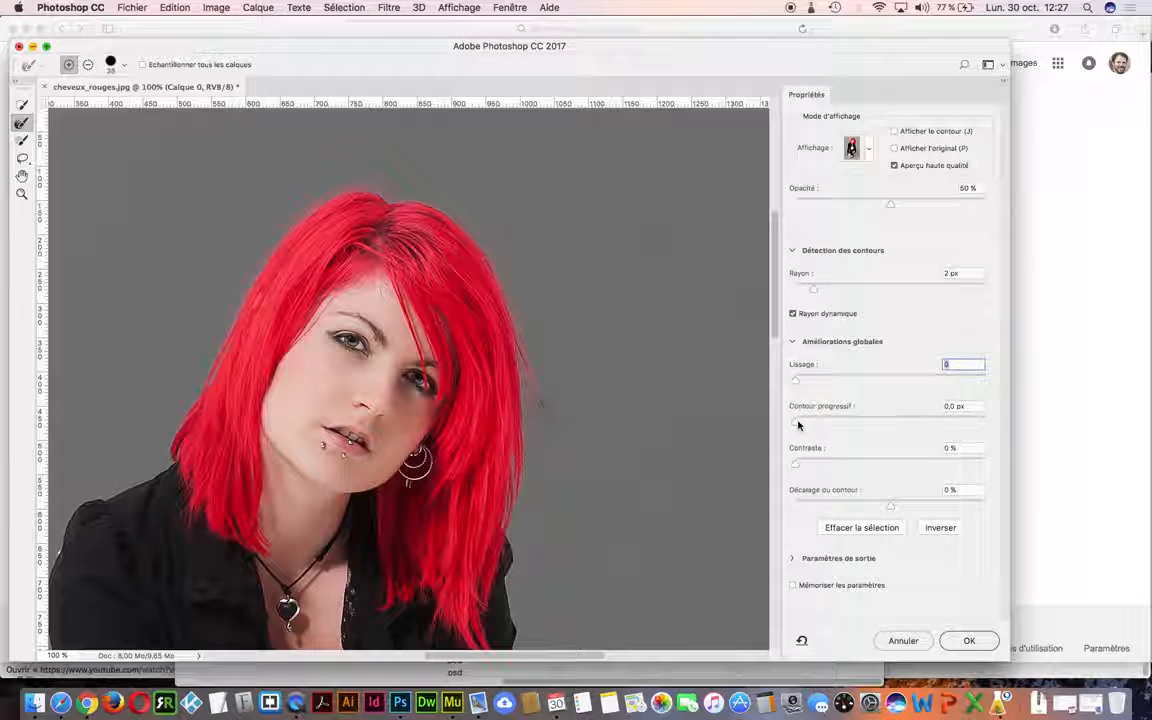
key("Tab")
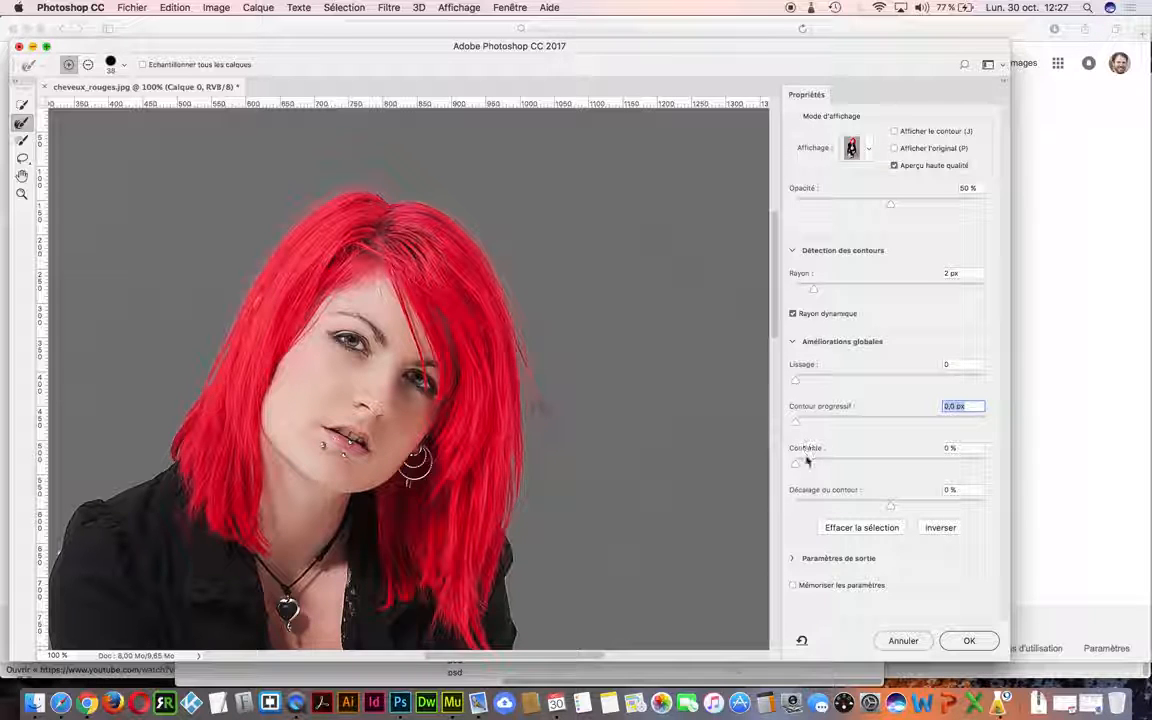
Step: Set Contraste to 15 % and Décalage du contour to -19 %
left_click_drag(796, 463, 848, 468)
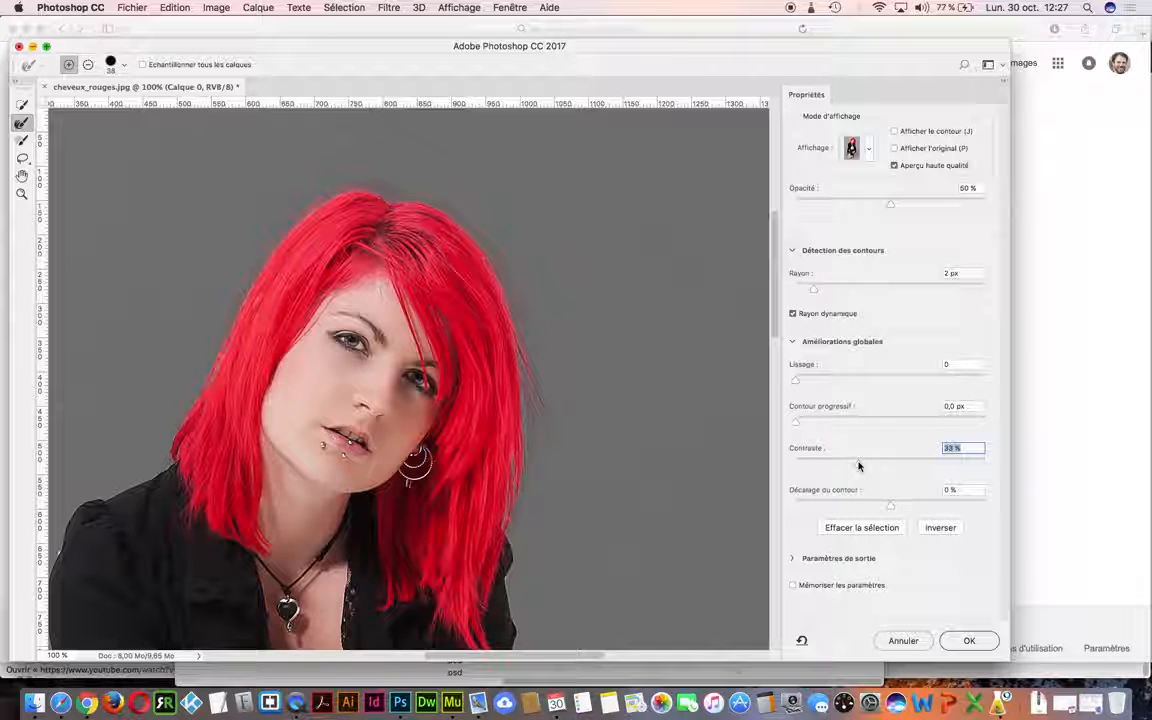
left_click_drag(858, 465, 824, 463)
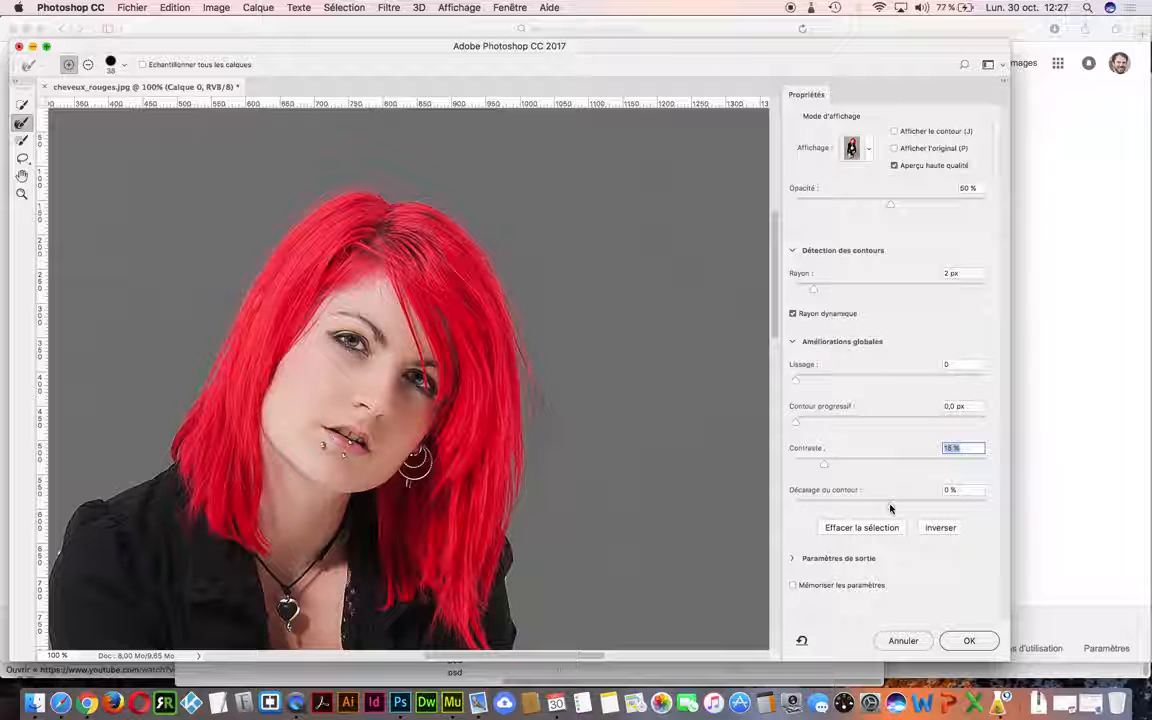
left_click_drag(890, 509, 873, 509)
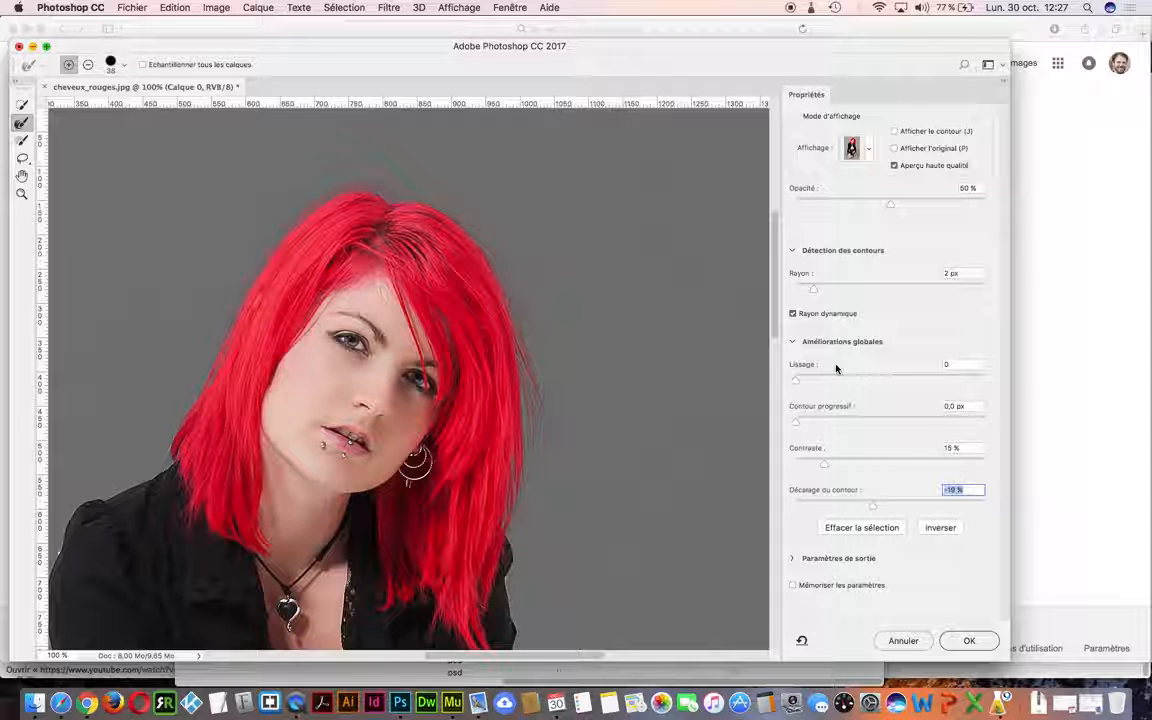
Step: Test Décontamination des couleurs, leave it disabled, and set the output to Masque de fusion
left_click(793, 559)
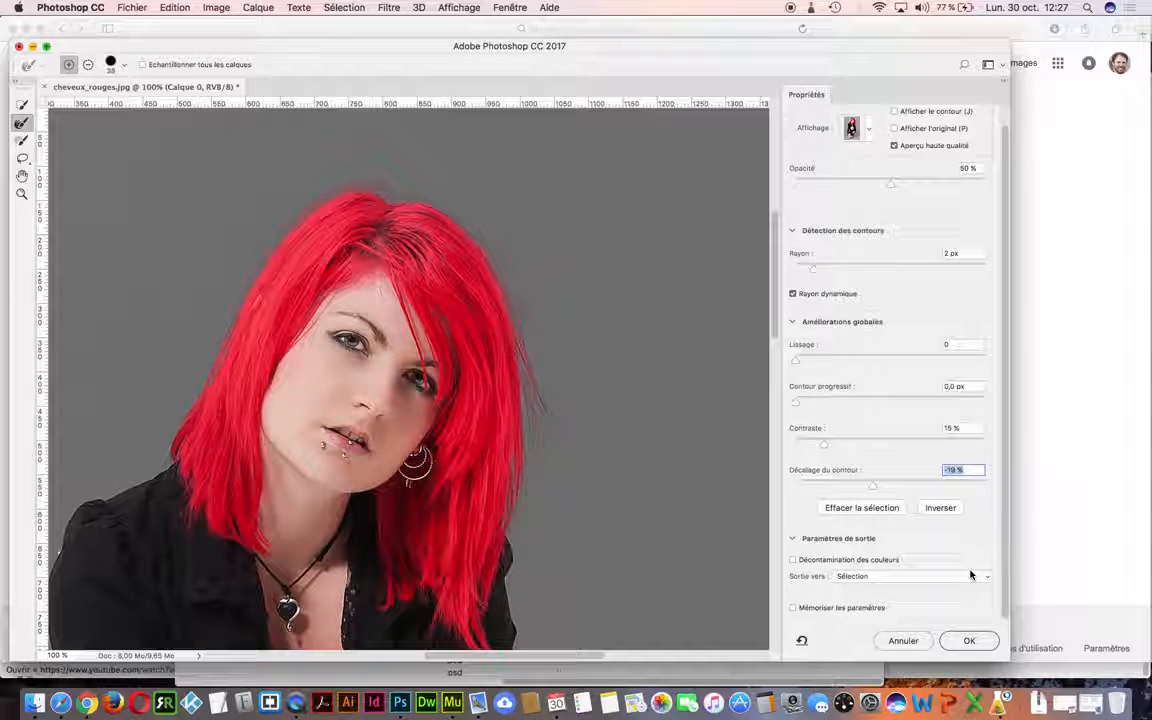
left_click(793, 560)
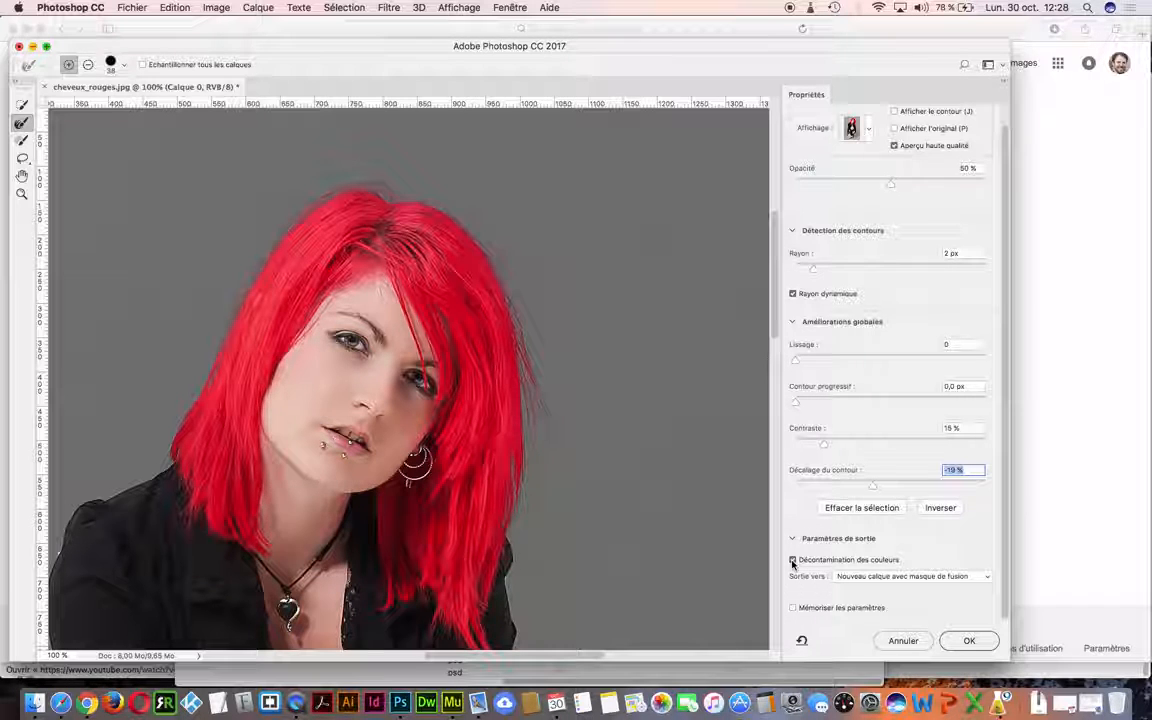
left_click(793, 561)
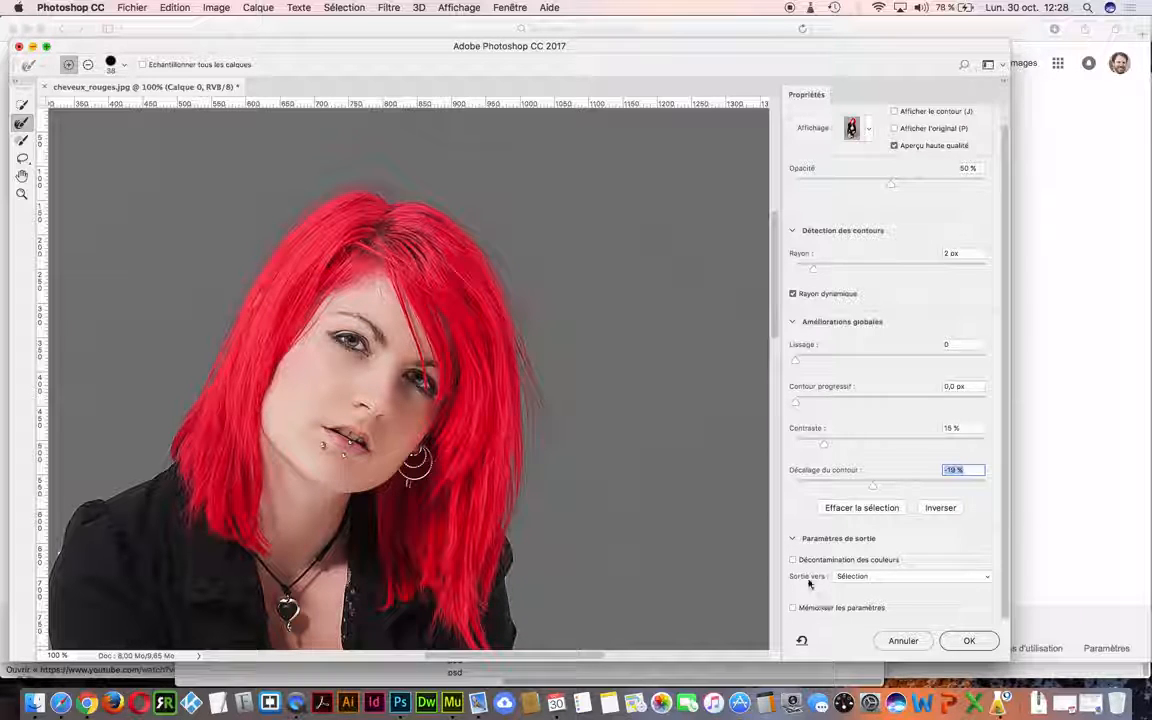
left_click(894, 580)
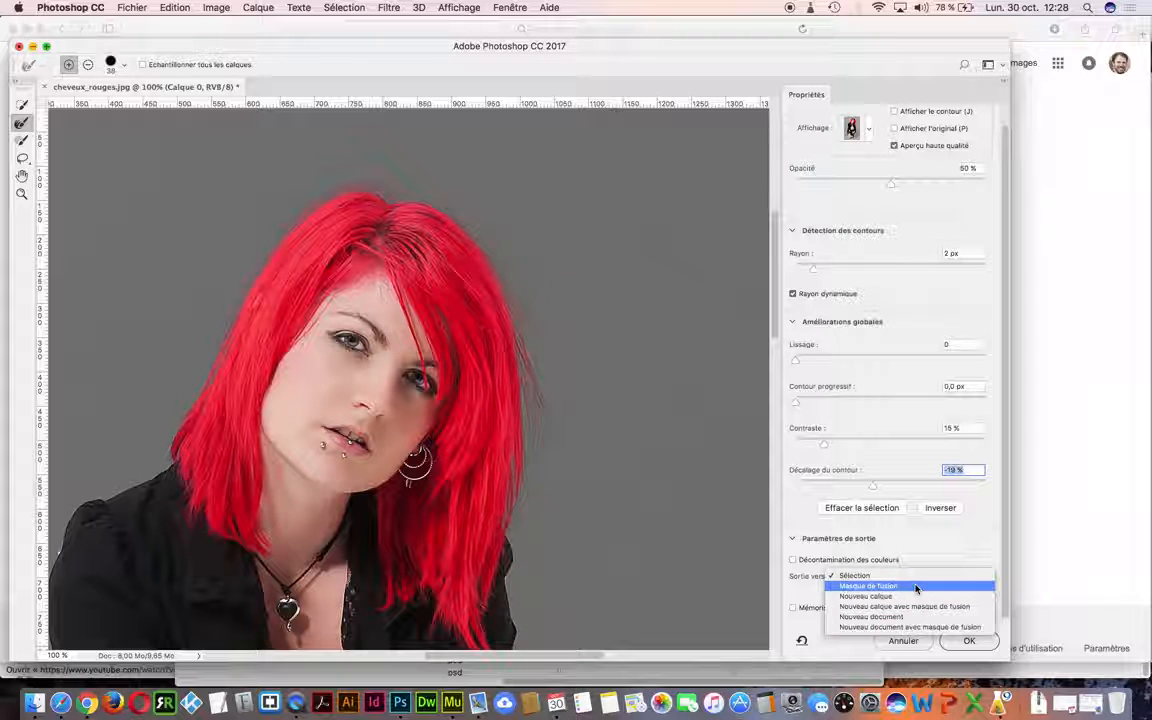
left_click(916, 588)
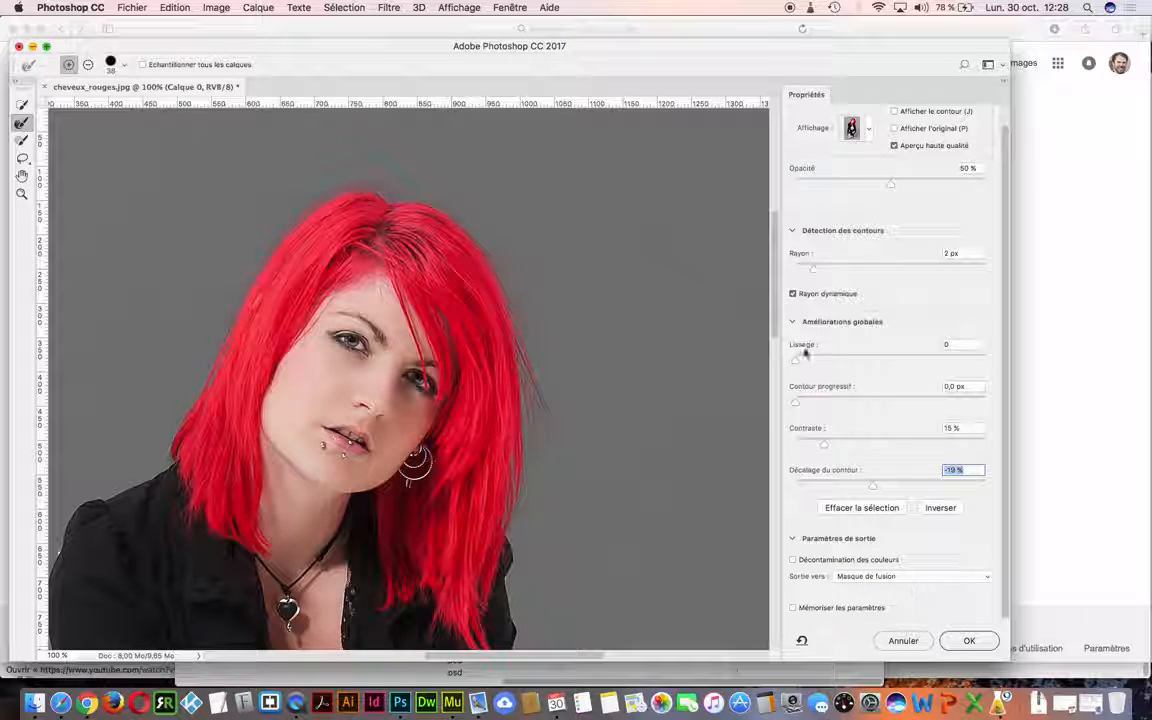
Step: Try a Brush stroke along the outer edge of the jacket sleeve below the hair
mouse_move(774, 321)
left_mouse_down()
mouse_move(774, 399)
mouse_move(781, 337)
left_mouse_up()
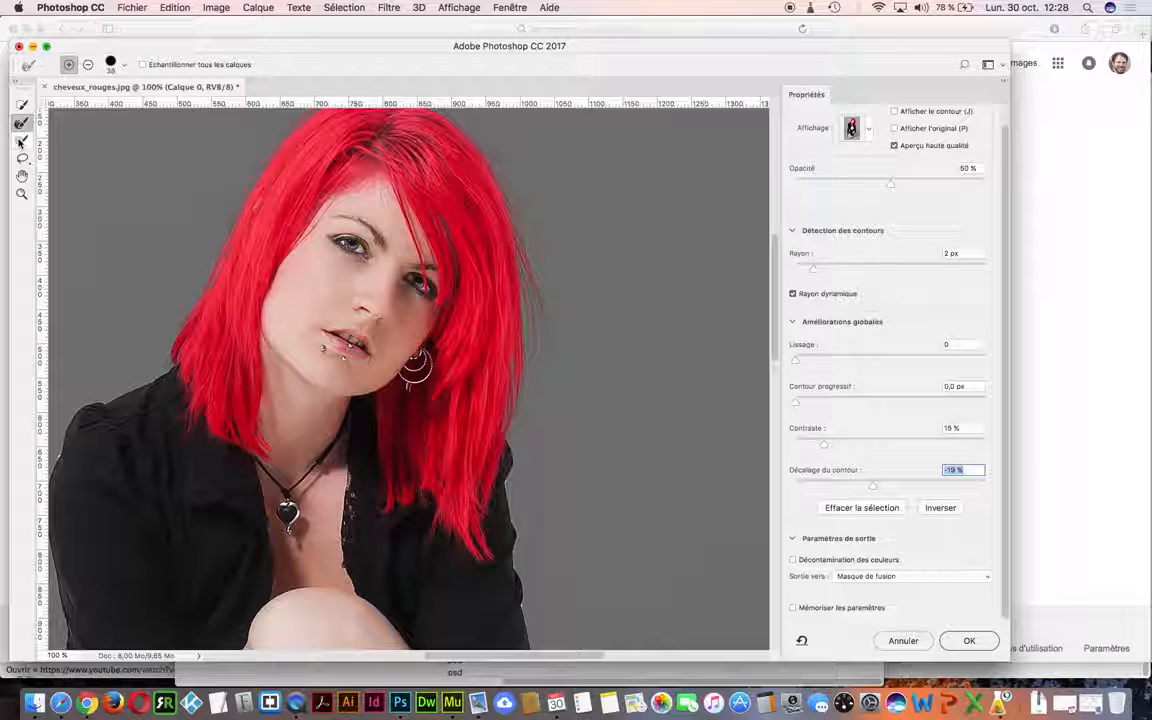
left_click(22, 140)
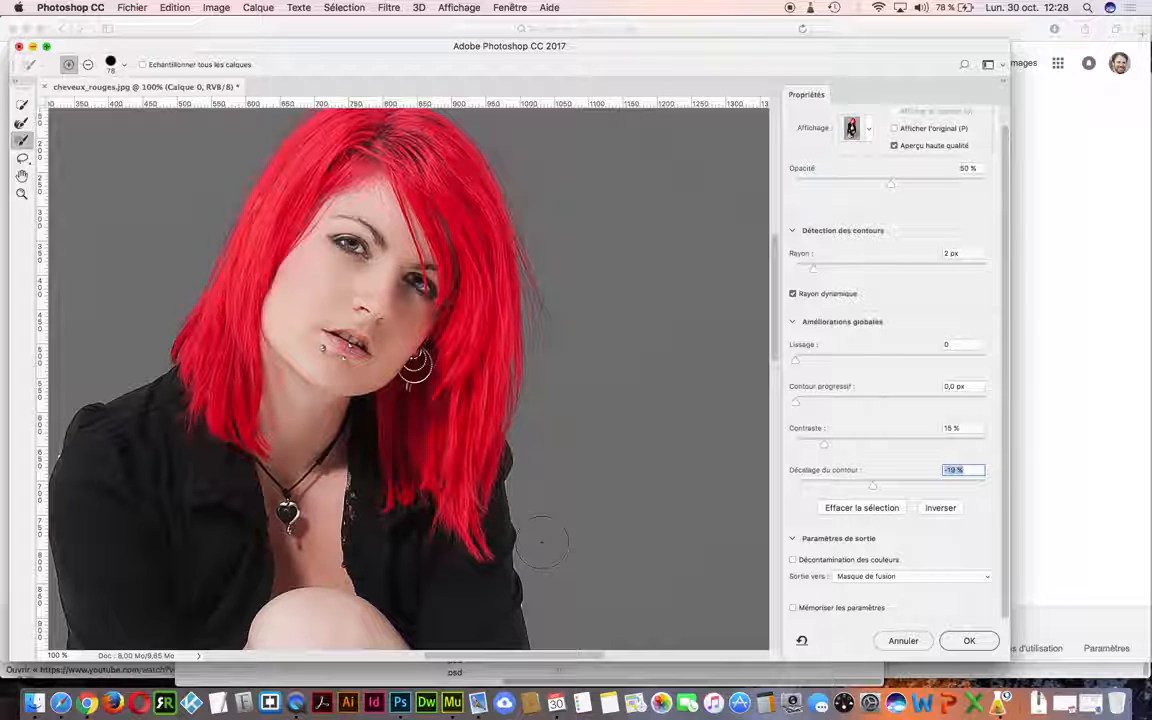
left_click_drag(530, 520, 536, 608)
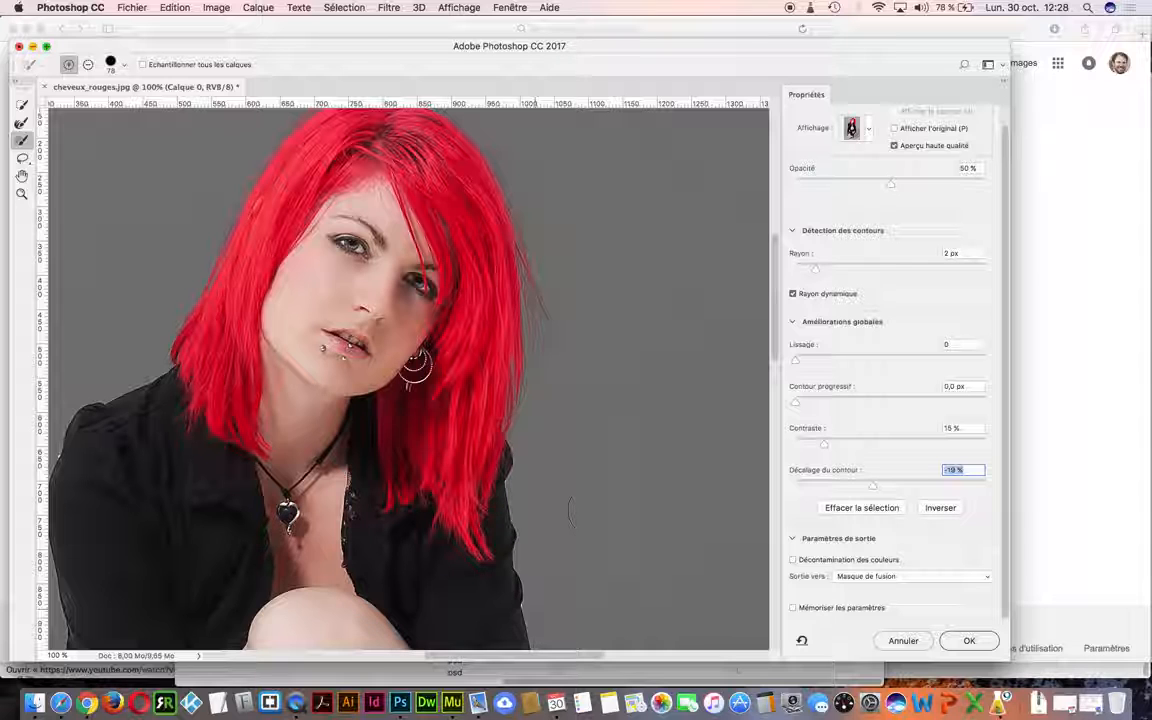
Step: Try adding a freehand Lasso area beside the jacket sleeve to the selection and undo it
left_click_drag(22, 158, 68, 160)
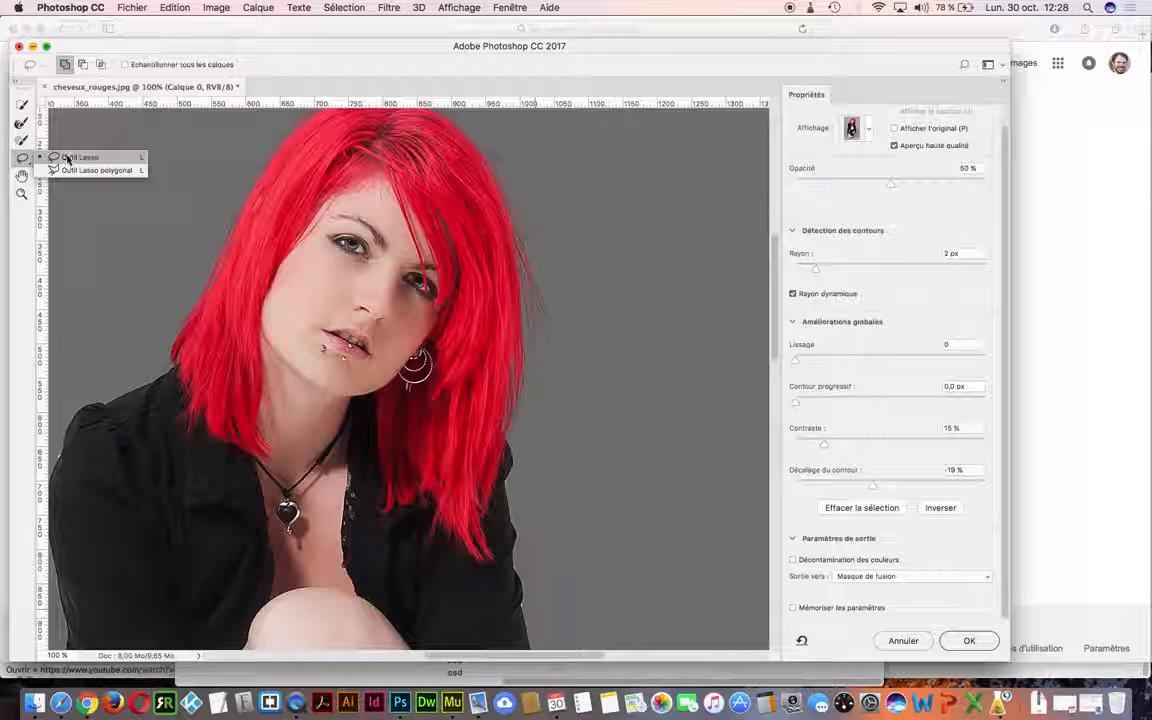
left_click(68, 159)
mouse_move(584, 497)
left_mouse_down()
mouse_move(441, 577)
mouse_move(580, 504)
left_mouse_up()
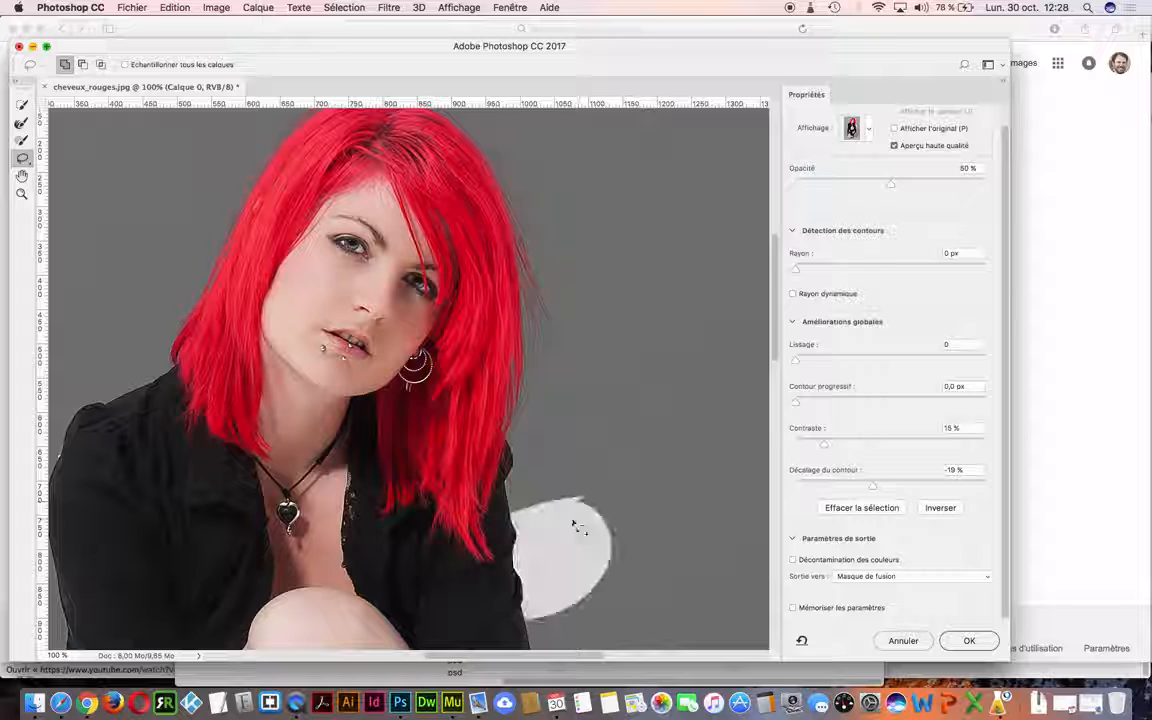
key("super+z")
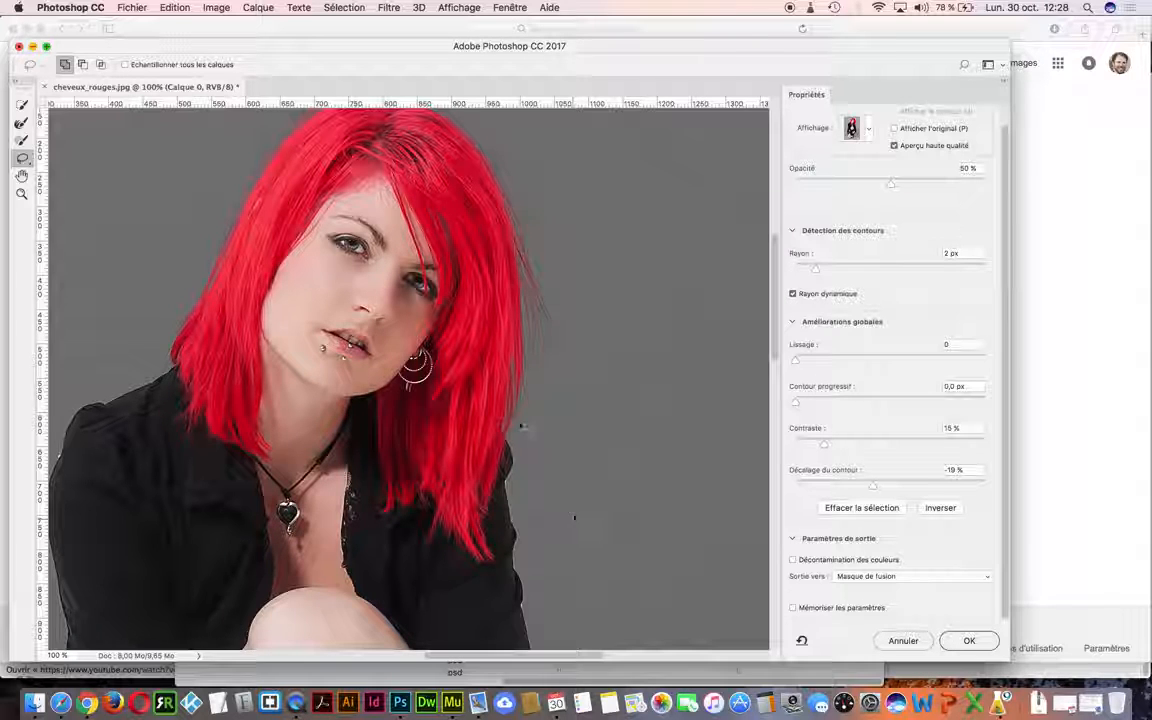
Step: Apply the refined selection as a layer mask and check the cutout's hair and jacket
left_click(22, 177)
left_click_drag(257, 375, 293, 382)
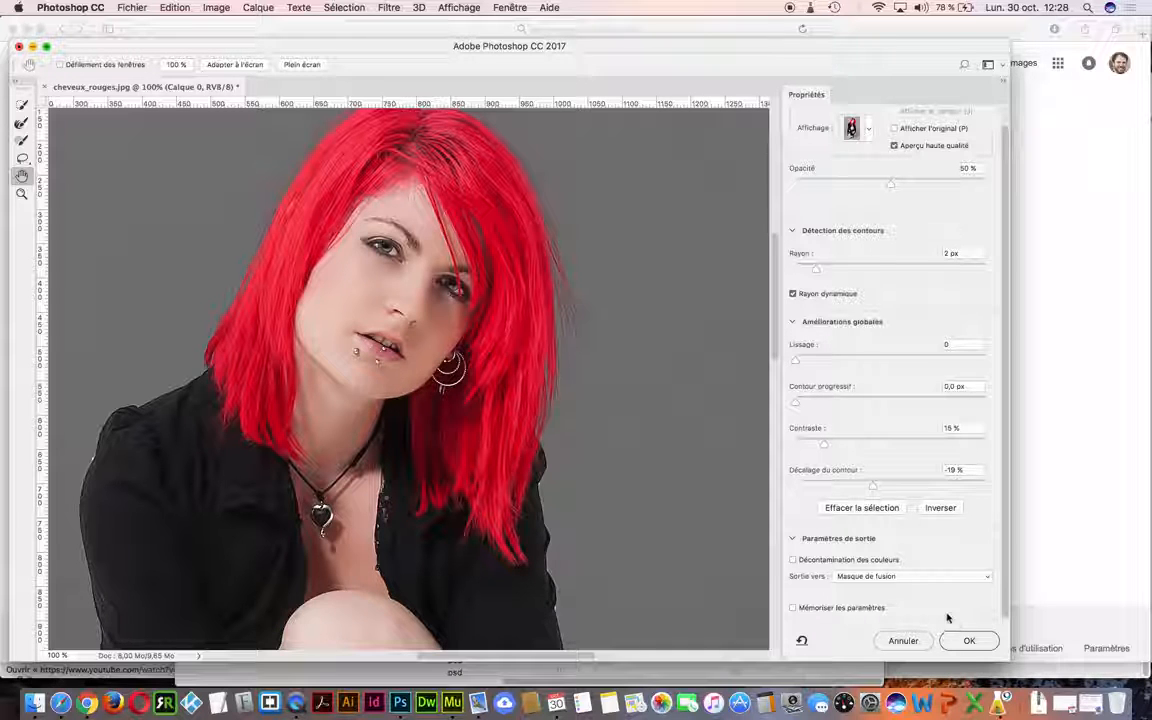
left_click(966, 640)
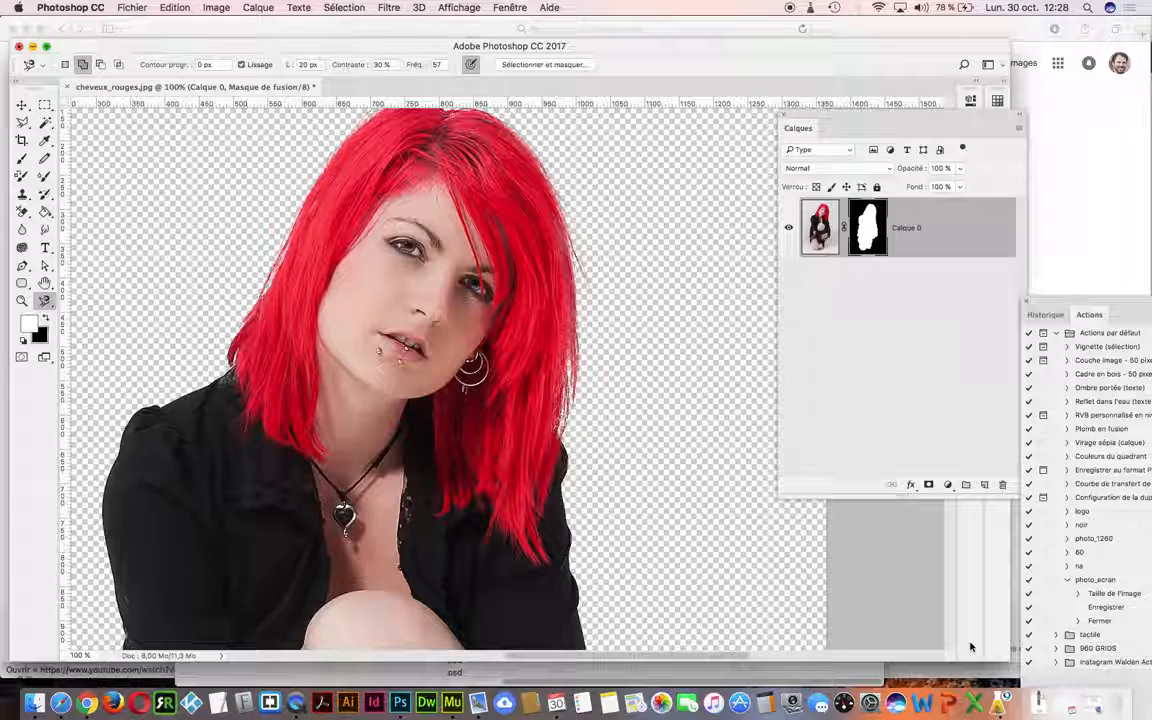
scroll(620, 293, "up", 10)
scroll(621, 294, "down", 10)
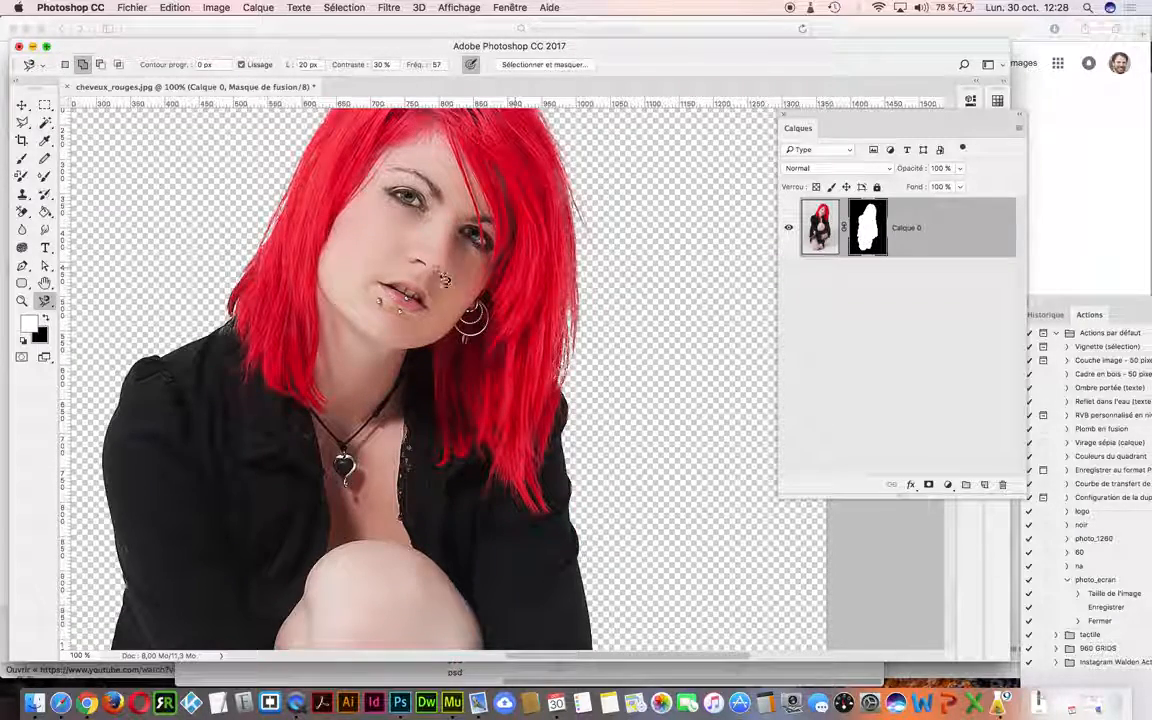
Step: Choose the Brush tool with a soft round tip of 53 px for retouching the layer mask
key("b")
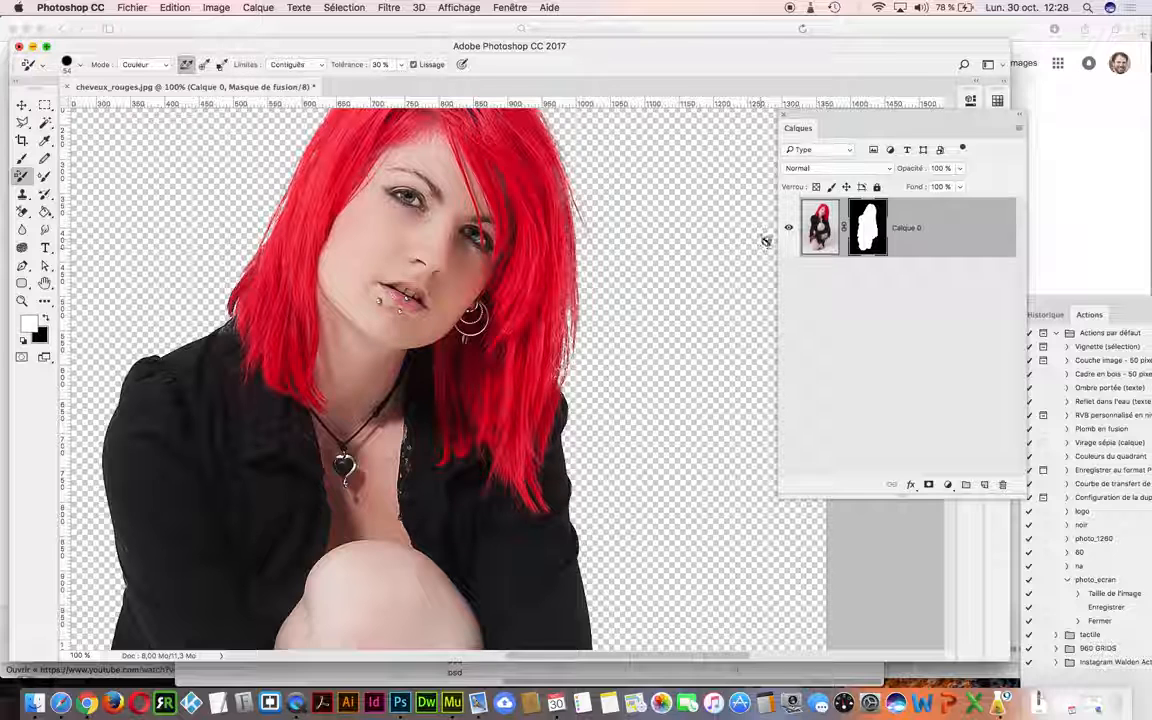
left_click(22, 158)
right_click(136, 280)
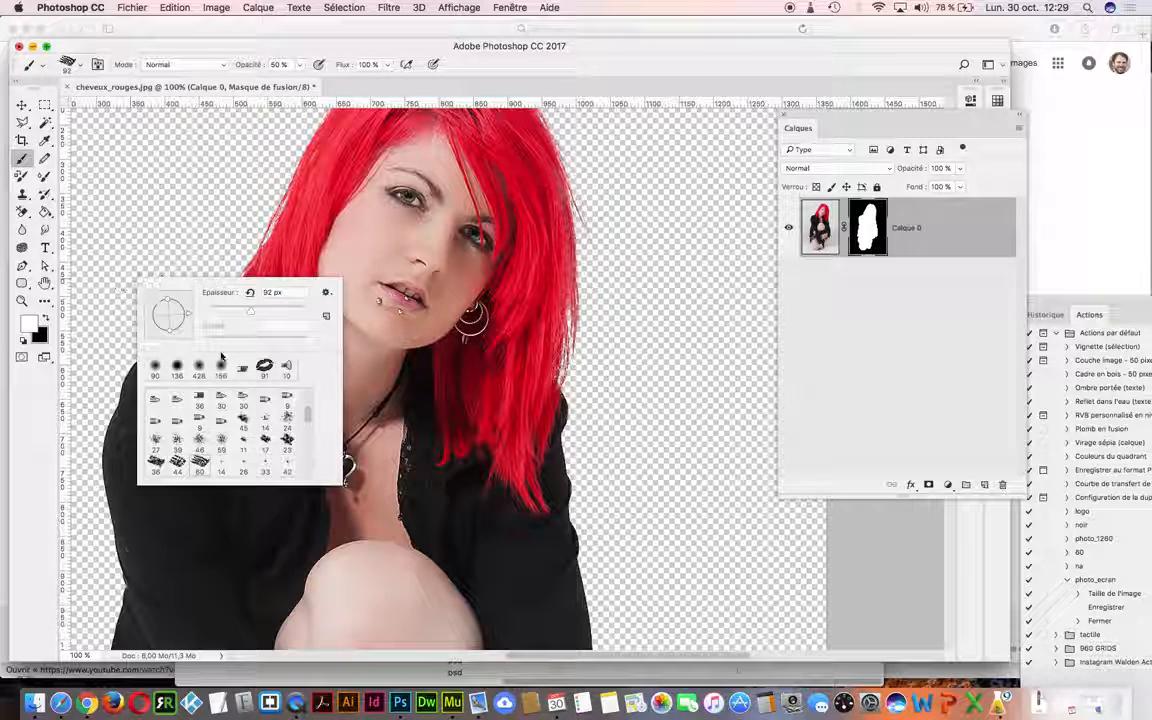
left_click(155, 366)
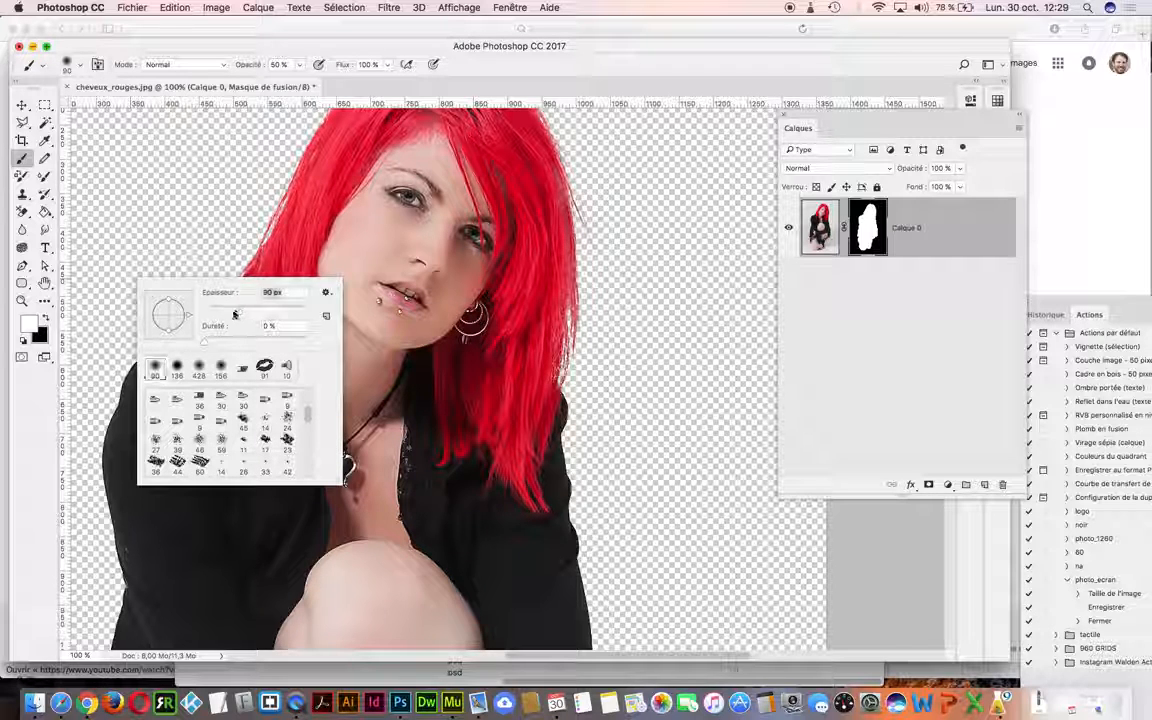
left_click_drag(236, 314, 226, 314)
left_click_drag(118, 273, 110, 320)
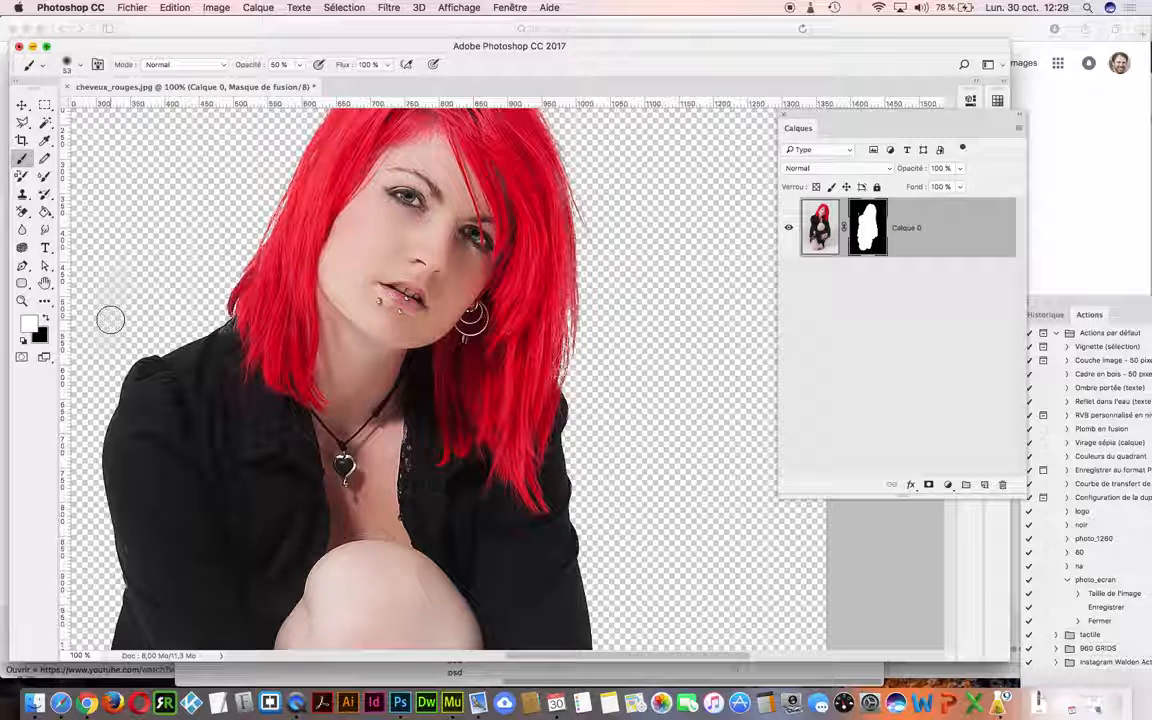
Step: Set the Brush opacity to 100 % and make black the foreground colour for painting on the layer mask
key("x")
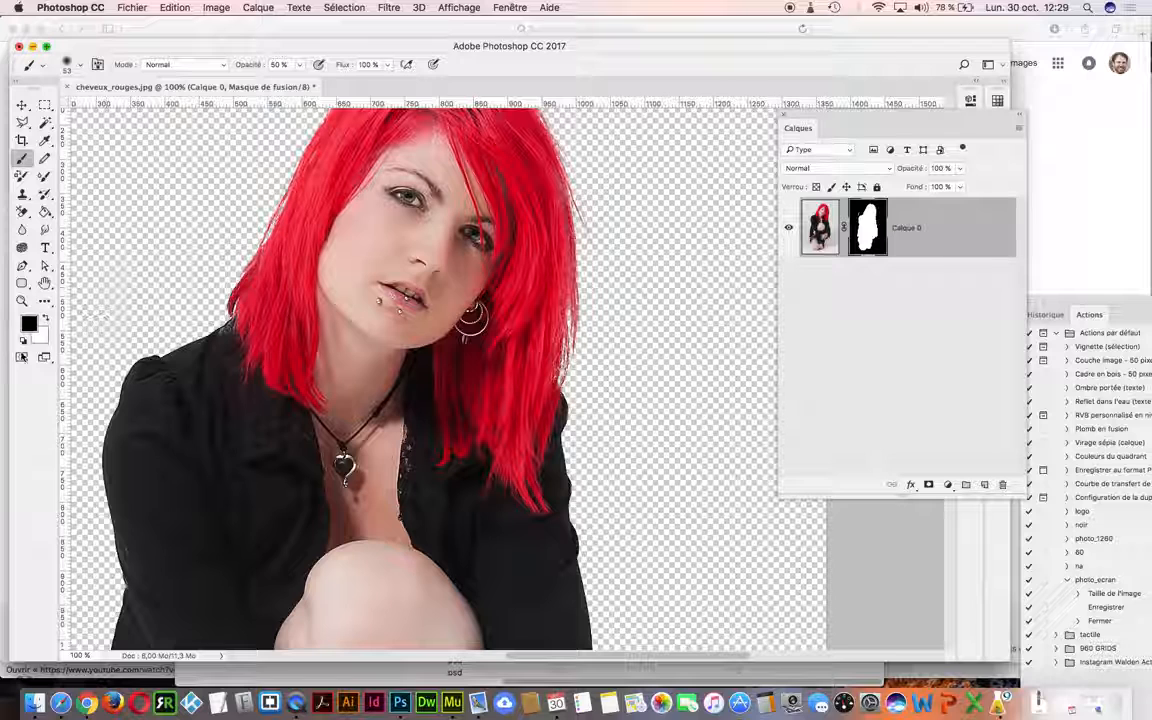
key("0")
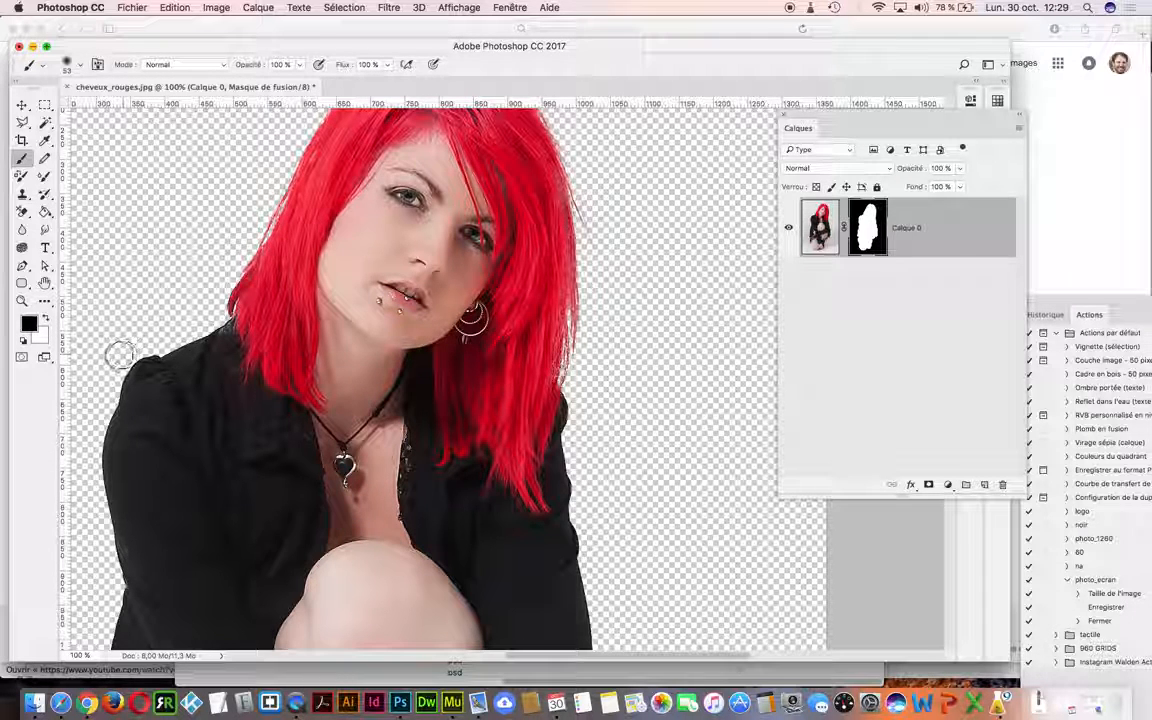
key("x")
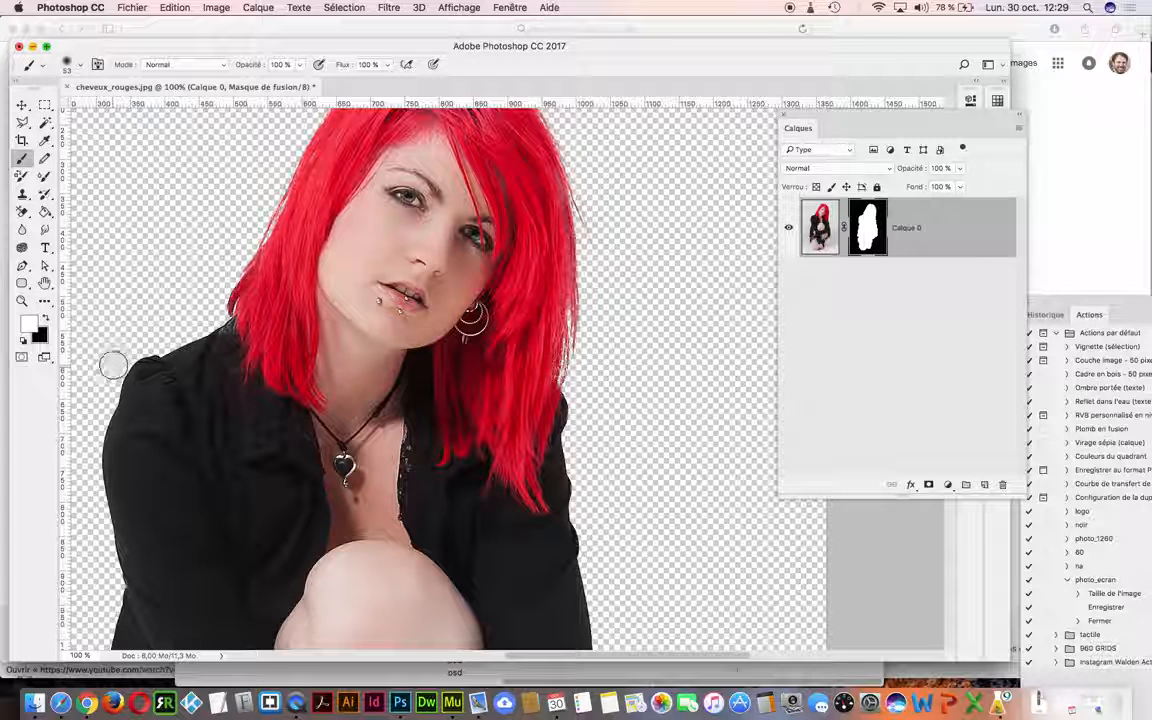
key("x")
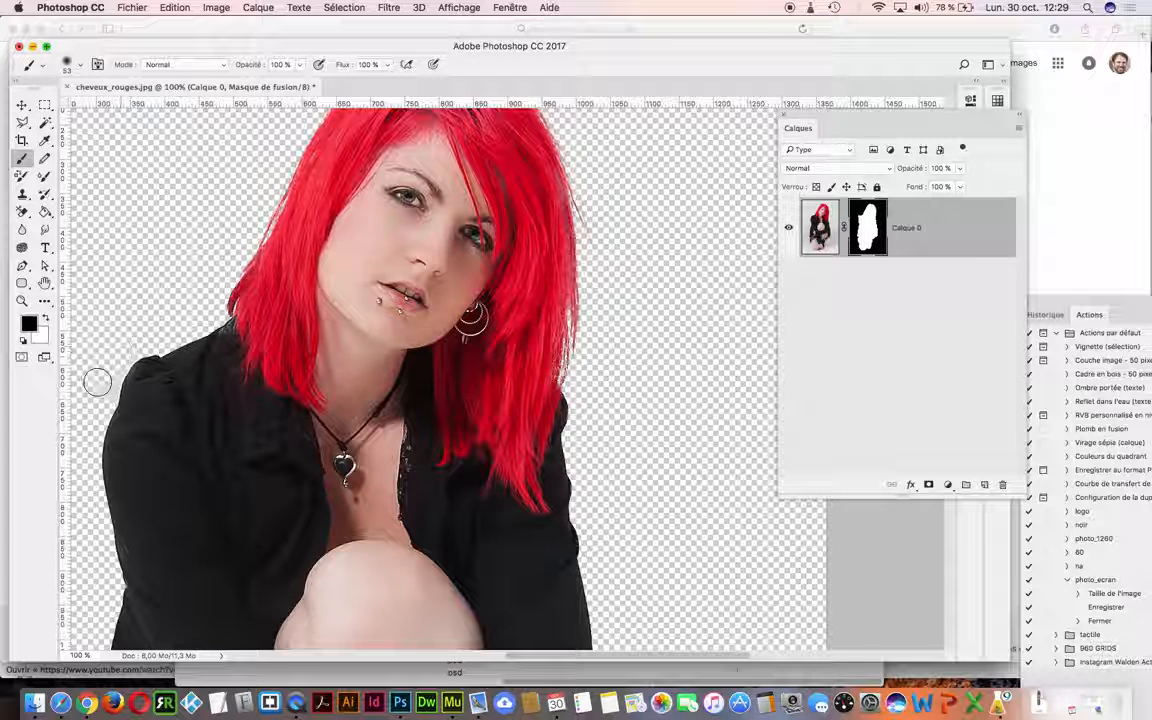
Step: Raise the brush hardness to its maximum and paint white on the mask along the jacket's shoulder edge
right_click(134, 349)
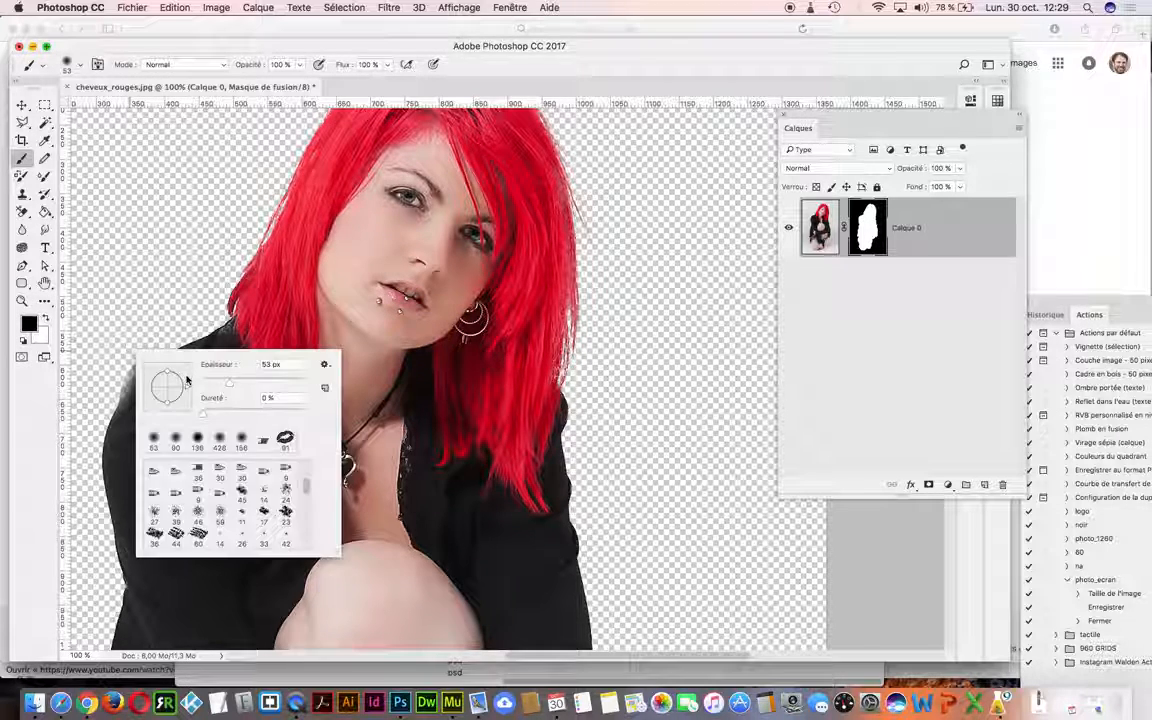
left_click_drag(203, 413, 306, 413)
left_click(112, 330)
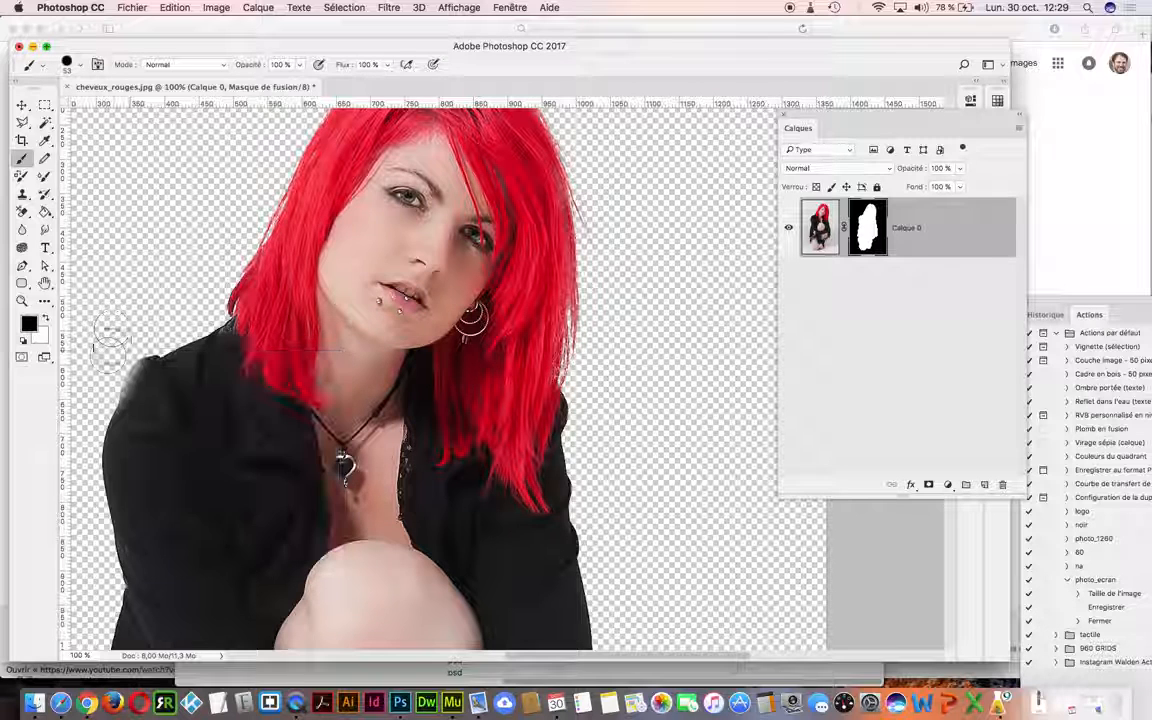
key("x")
mouse_move(154, 381)
left_mouse_down()
mouse_move(128, 437)
mouse_move(147, 442)
mouse_move(125, 400)
left_mouse_up()
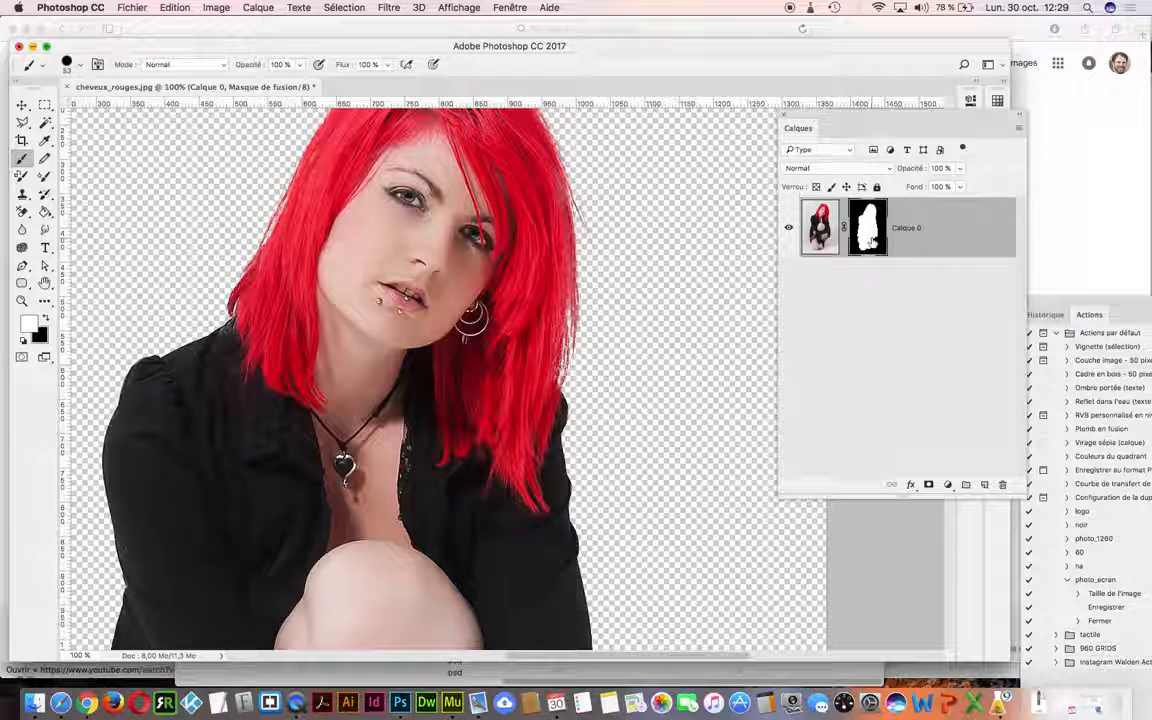
Step: Reopen the layer mask in Select and Mask to review its refinement settings, and cancel back to the cutout
right_click(872, 239)
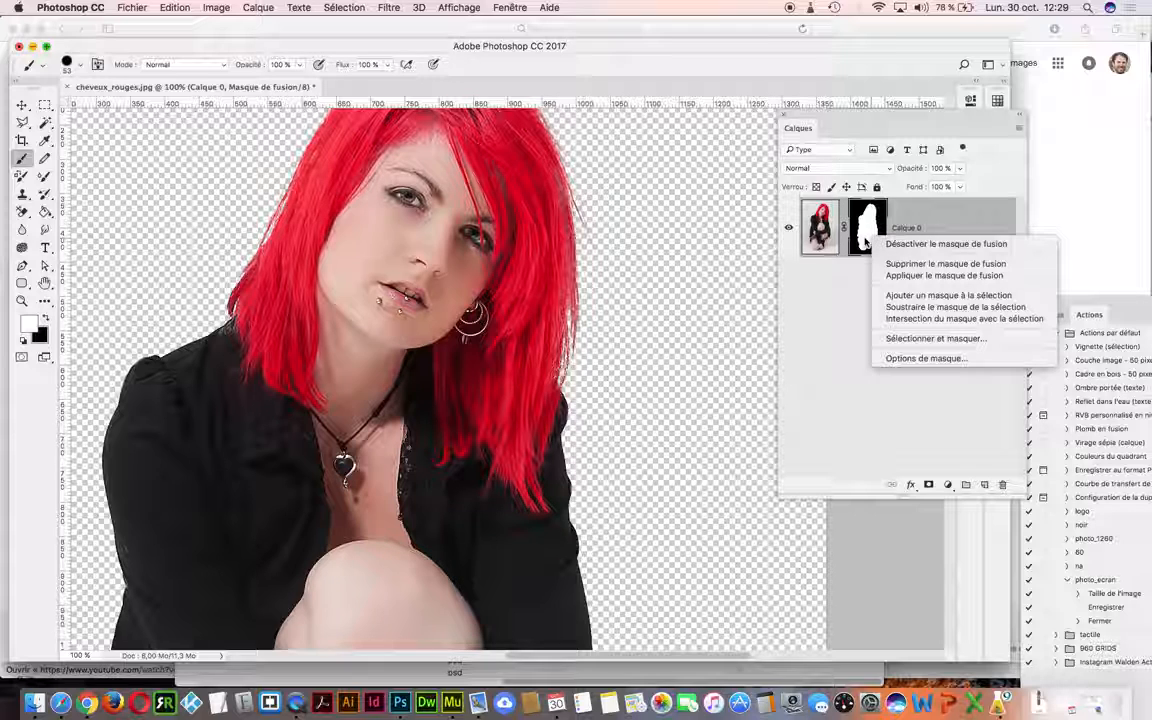
left_click(943, 338)
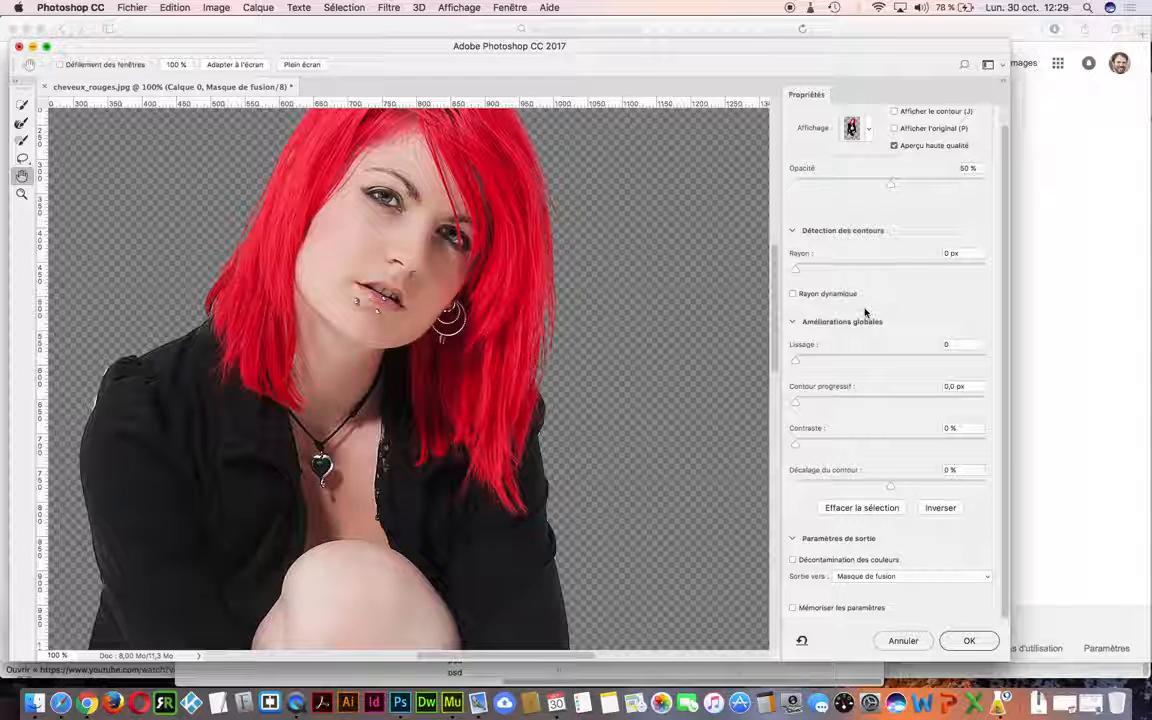
left_click(903, 640)
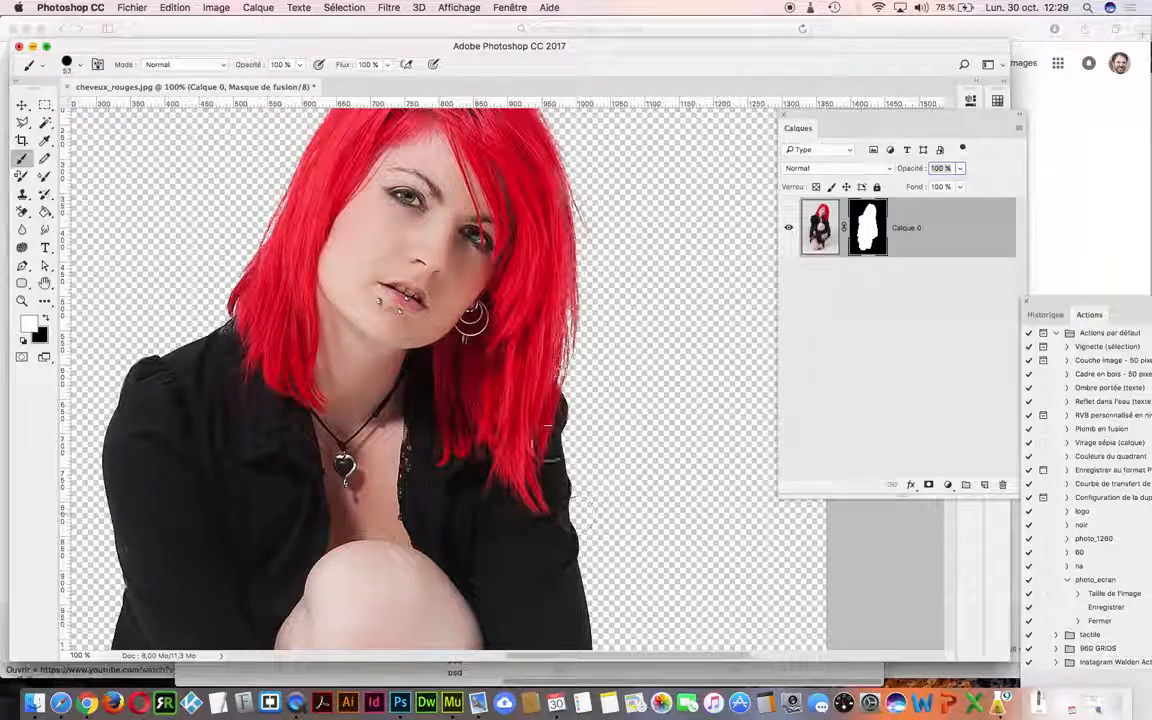
scroll(493, 385, "up", 3)
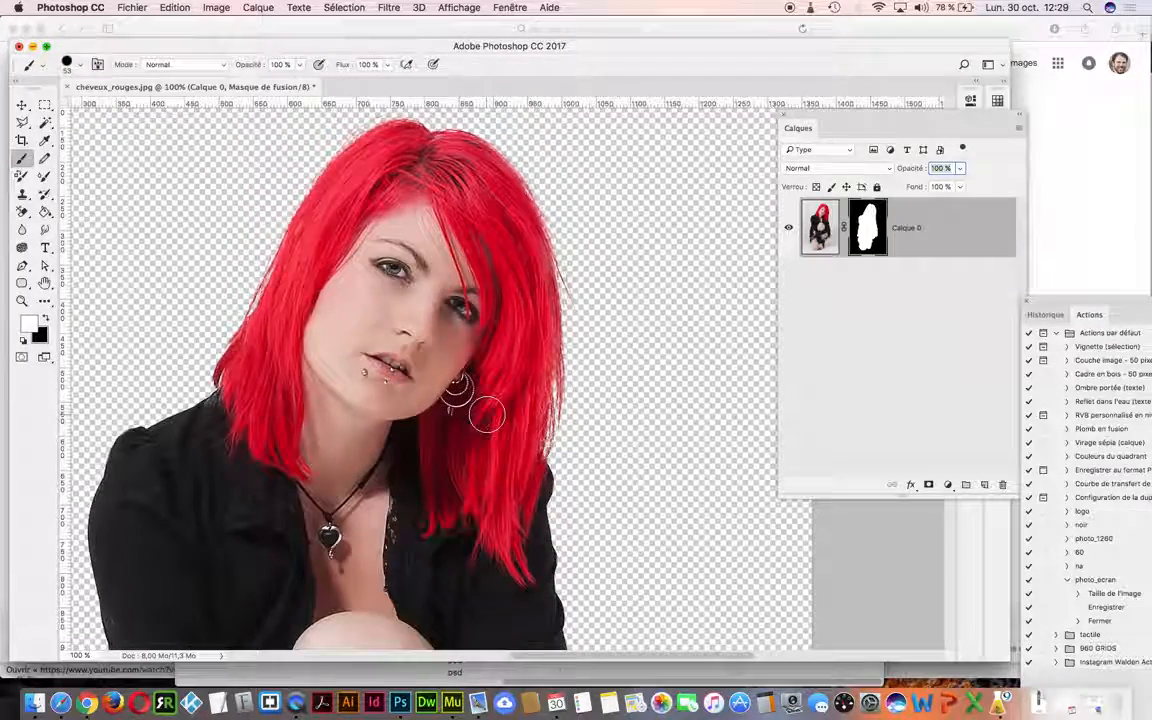